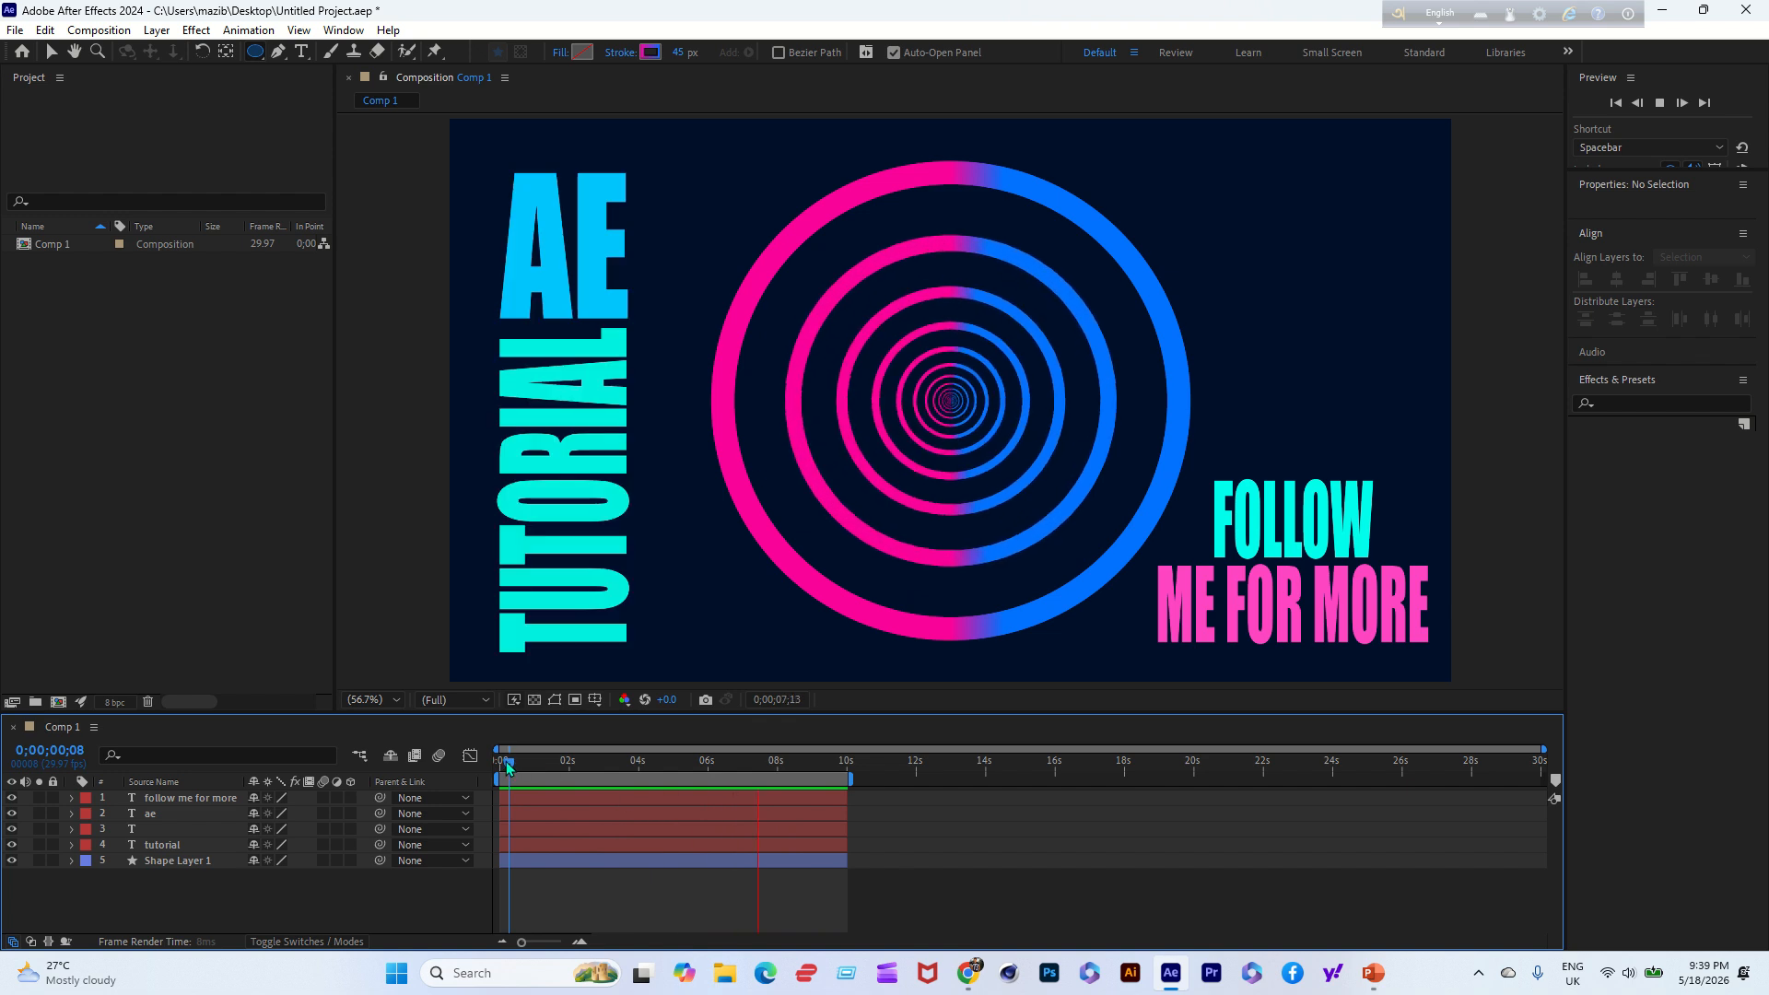
- Stop the preview and delete all five text and shape layers from Comp 1
left_click_drag(505, 767, 611, 763)
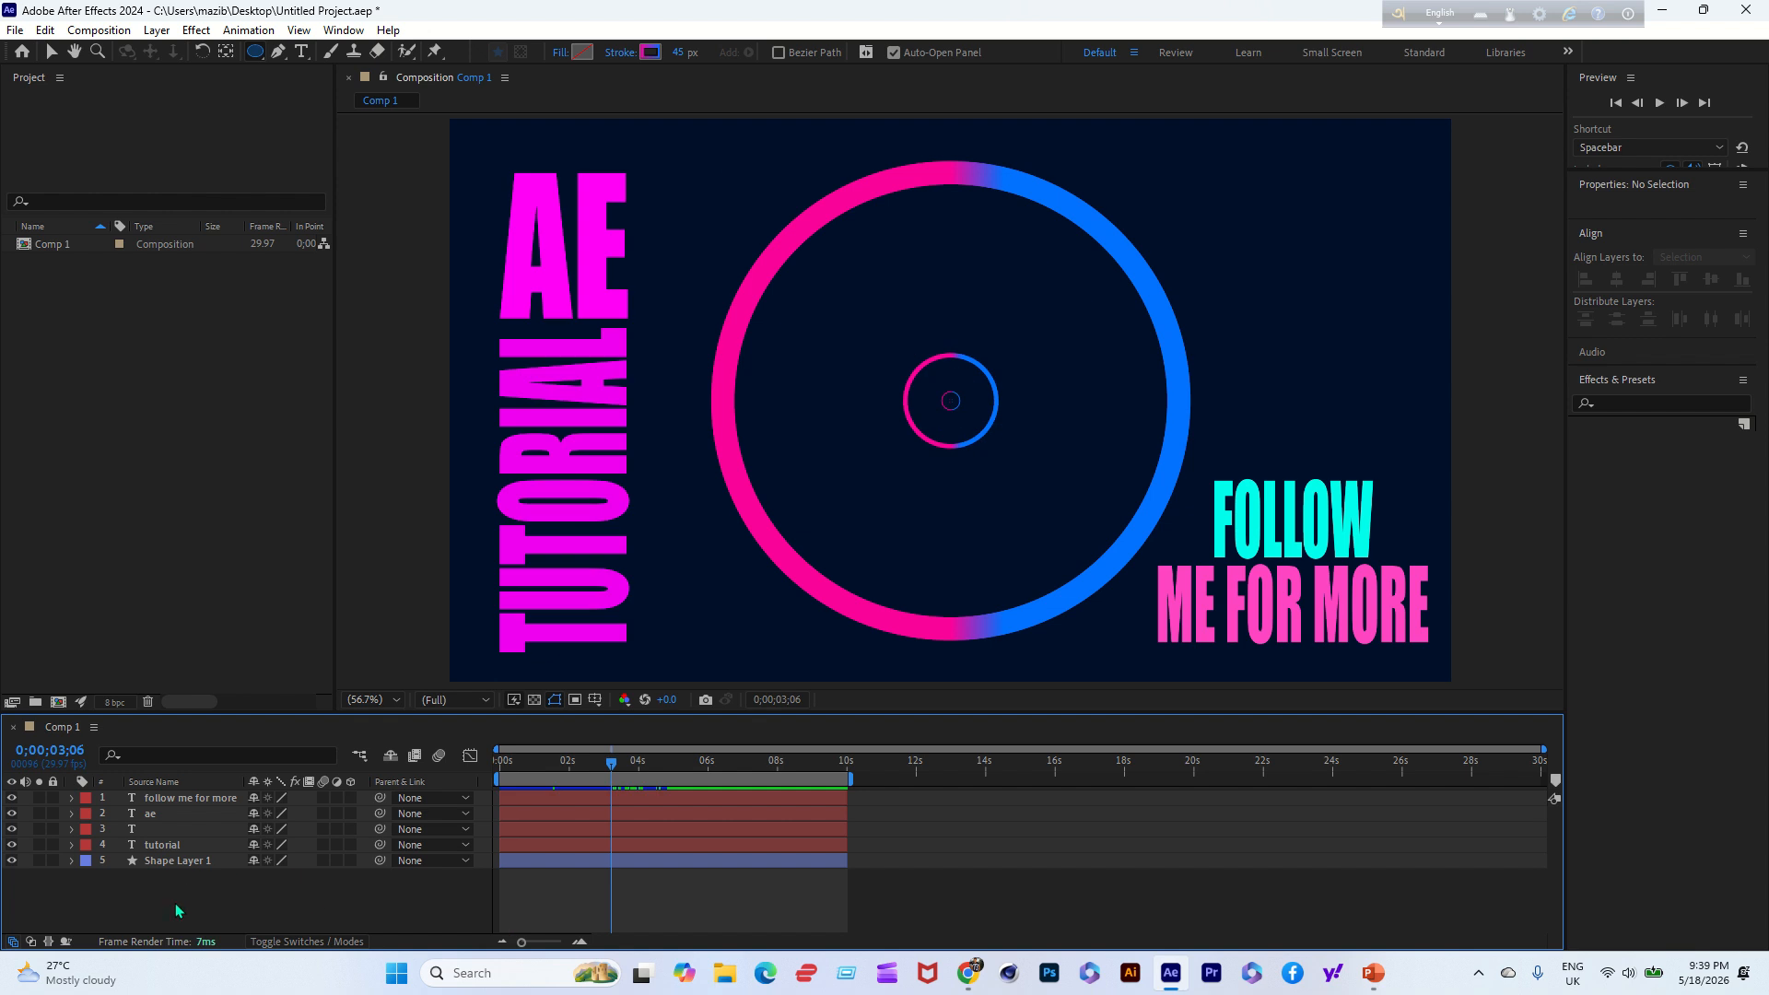
left_click_drag(178, 903, 191, 796)
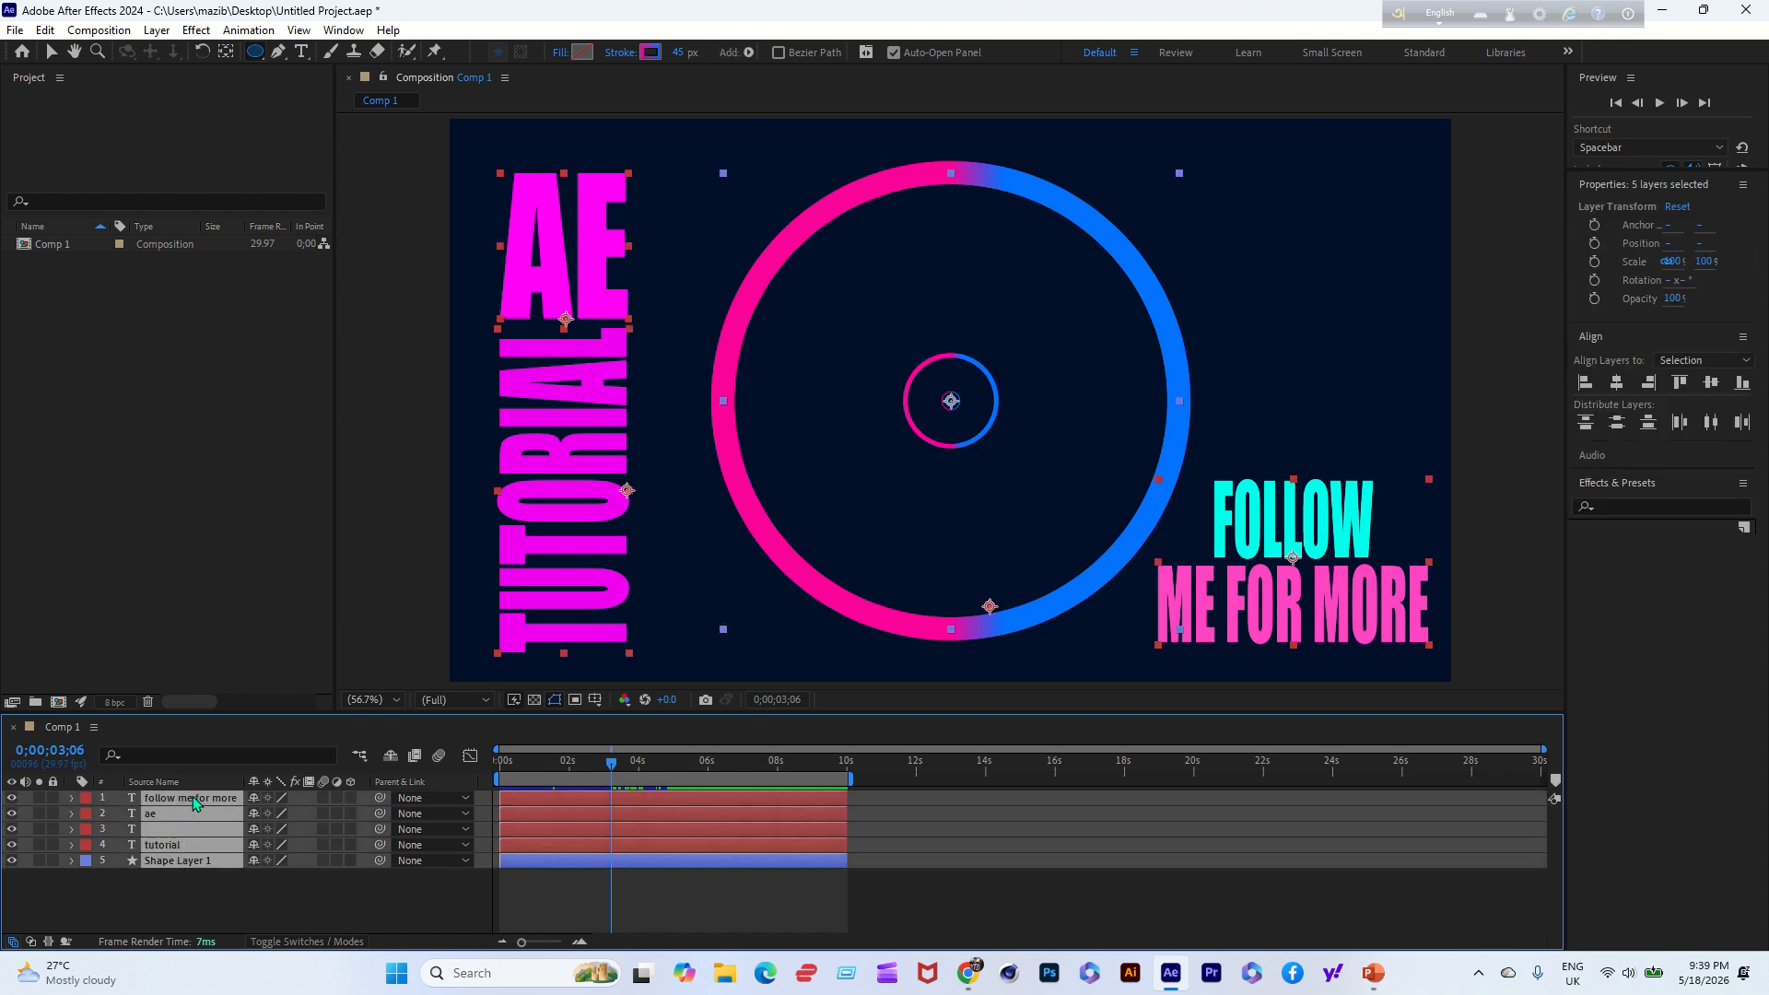
key("Delete")
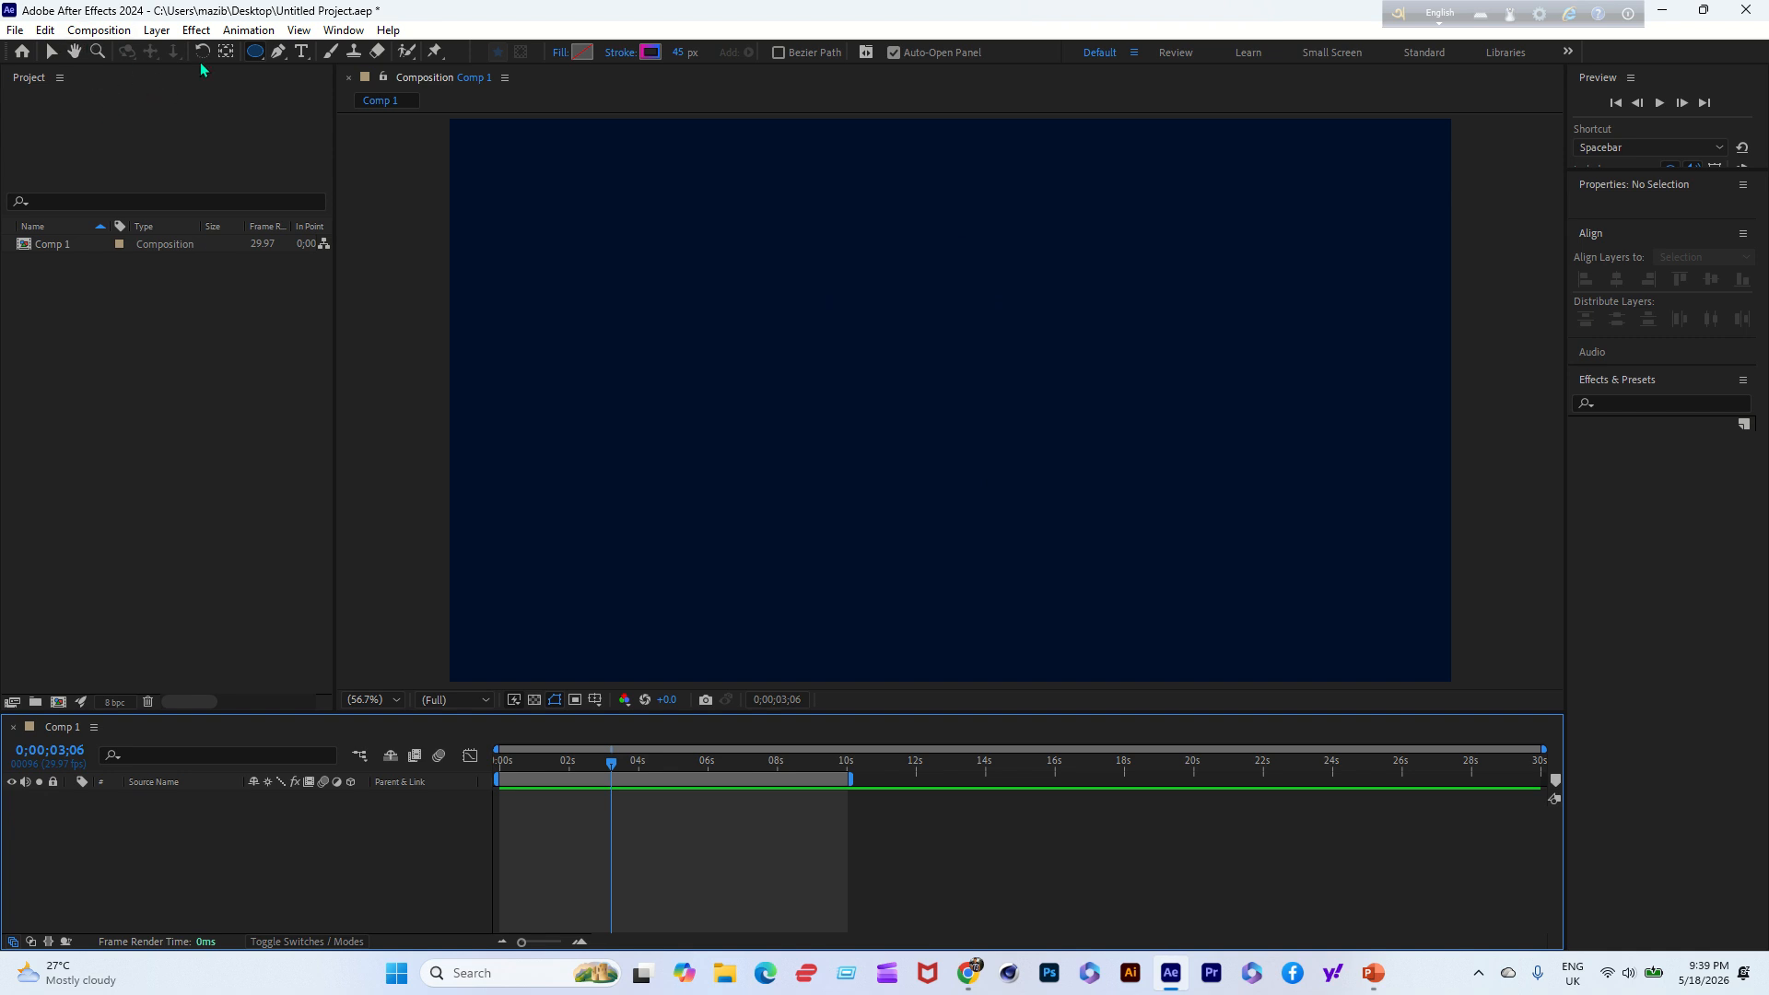
- Draw a circle about 892 px wide with the Ellipse tool, using a linear gradient stroke from pink FA039A to blue
left_click(258, 53)
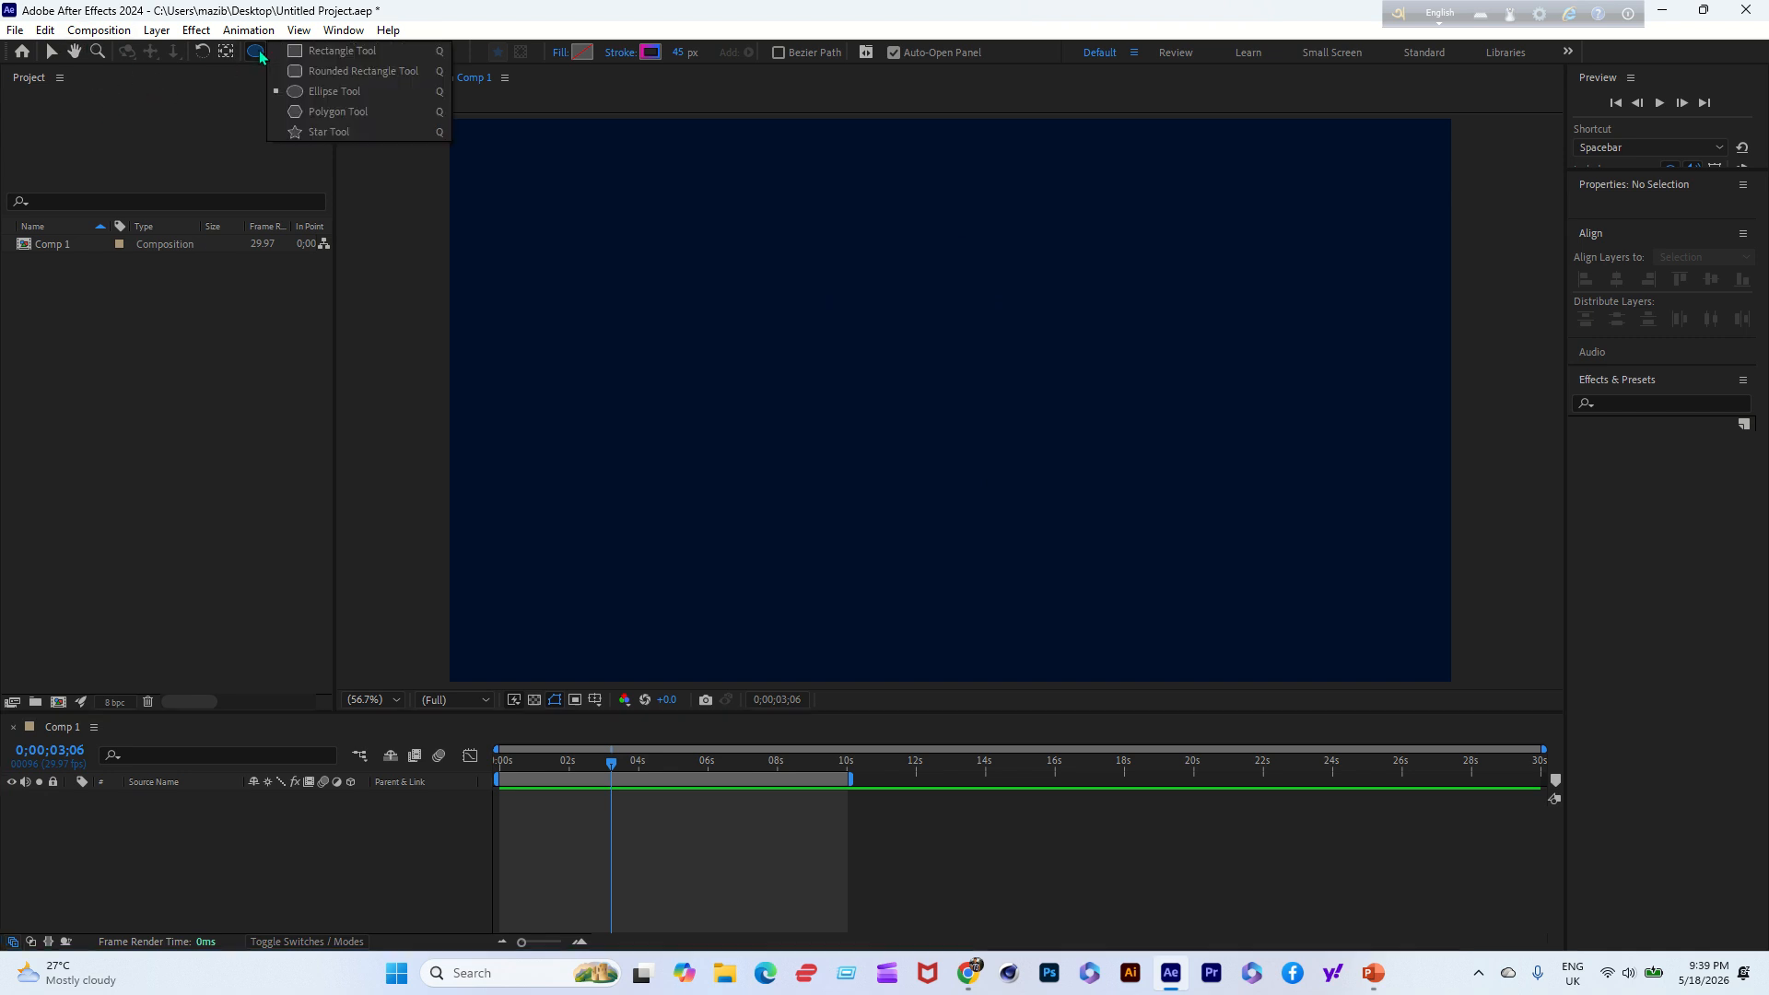
left_click(318, 92)
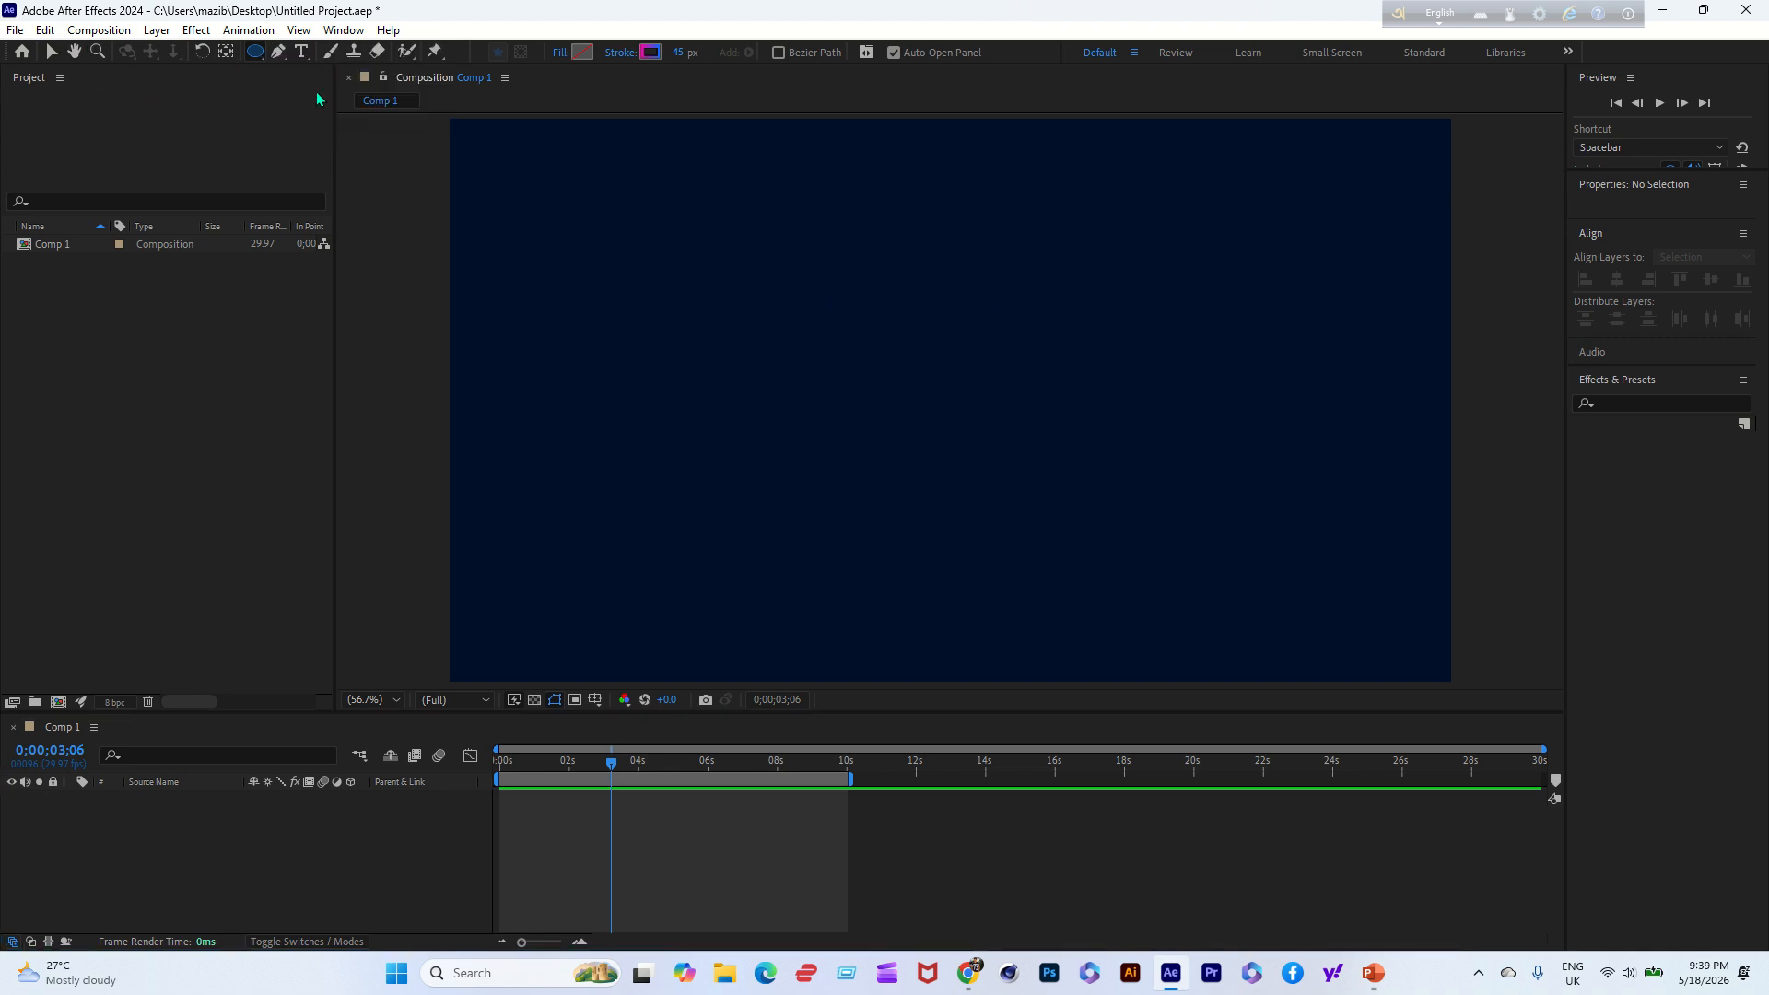
left_click(624, 61)
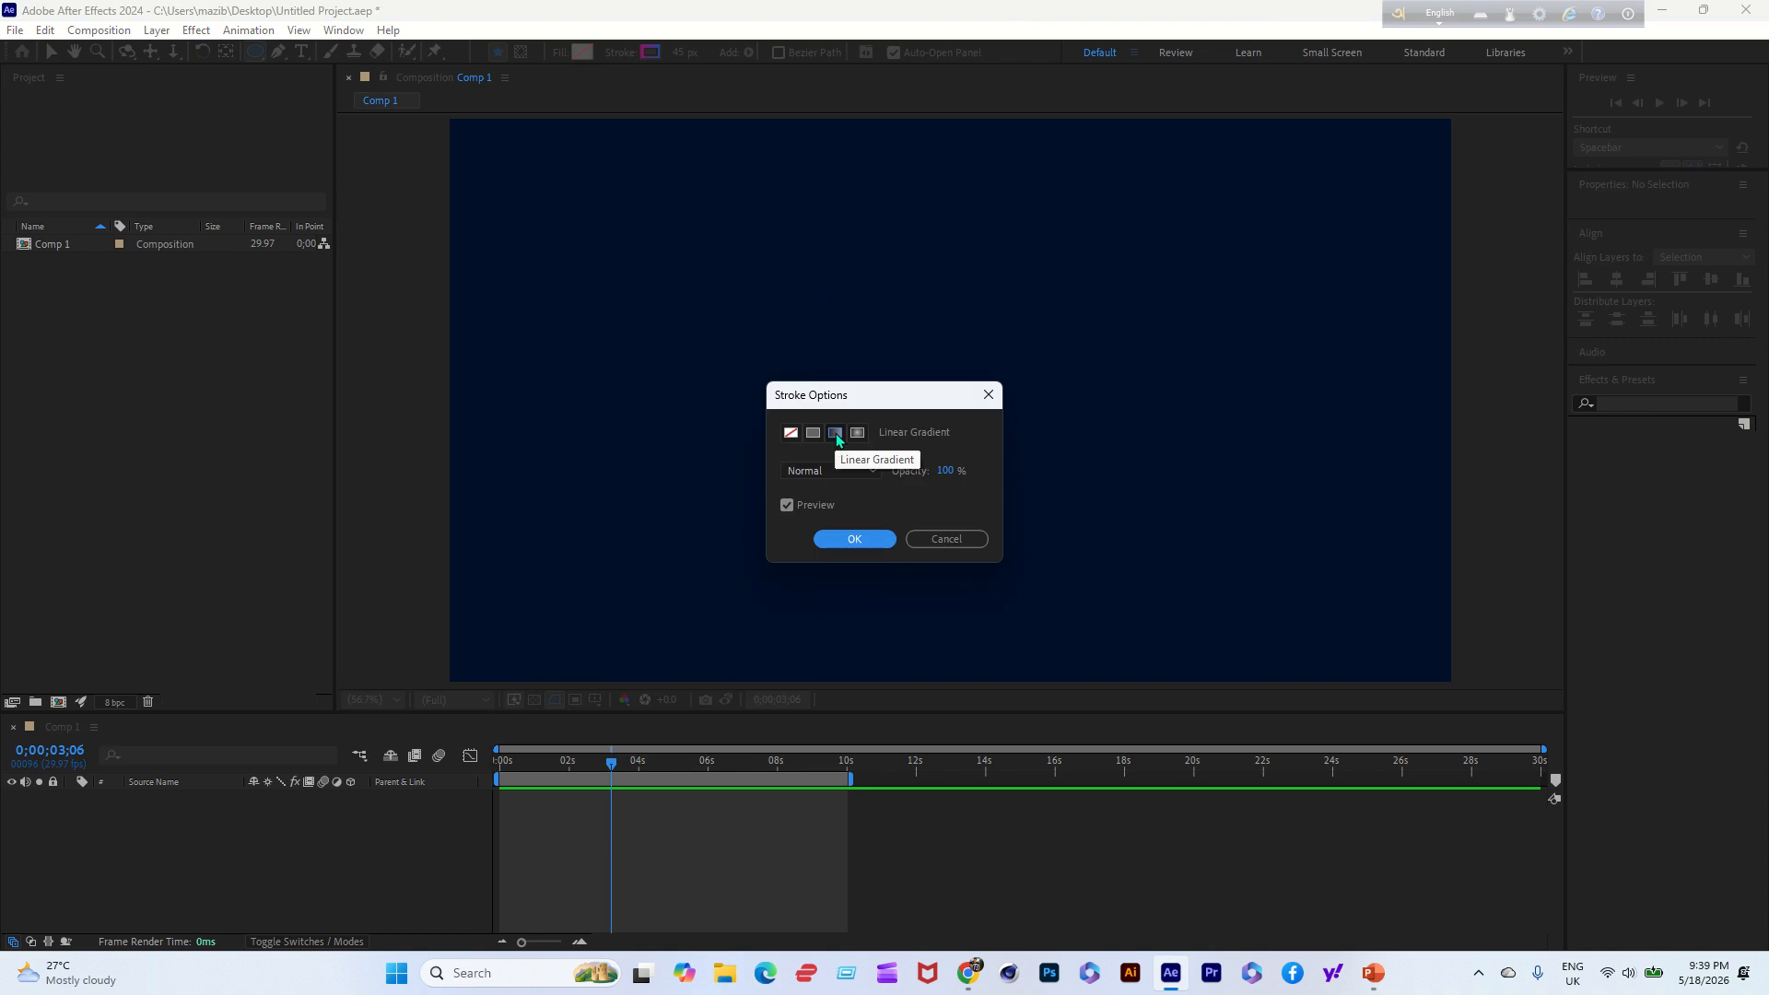
left_click(820, 535)
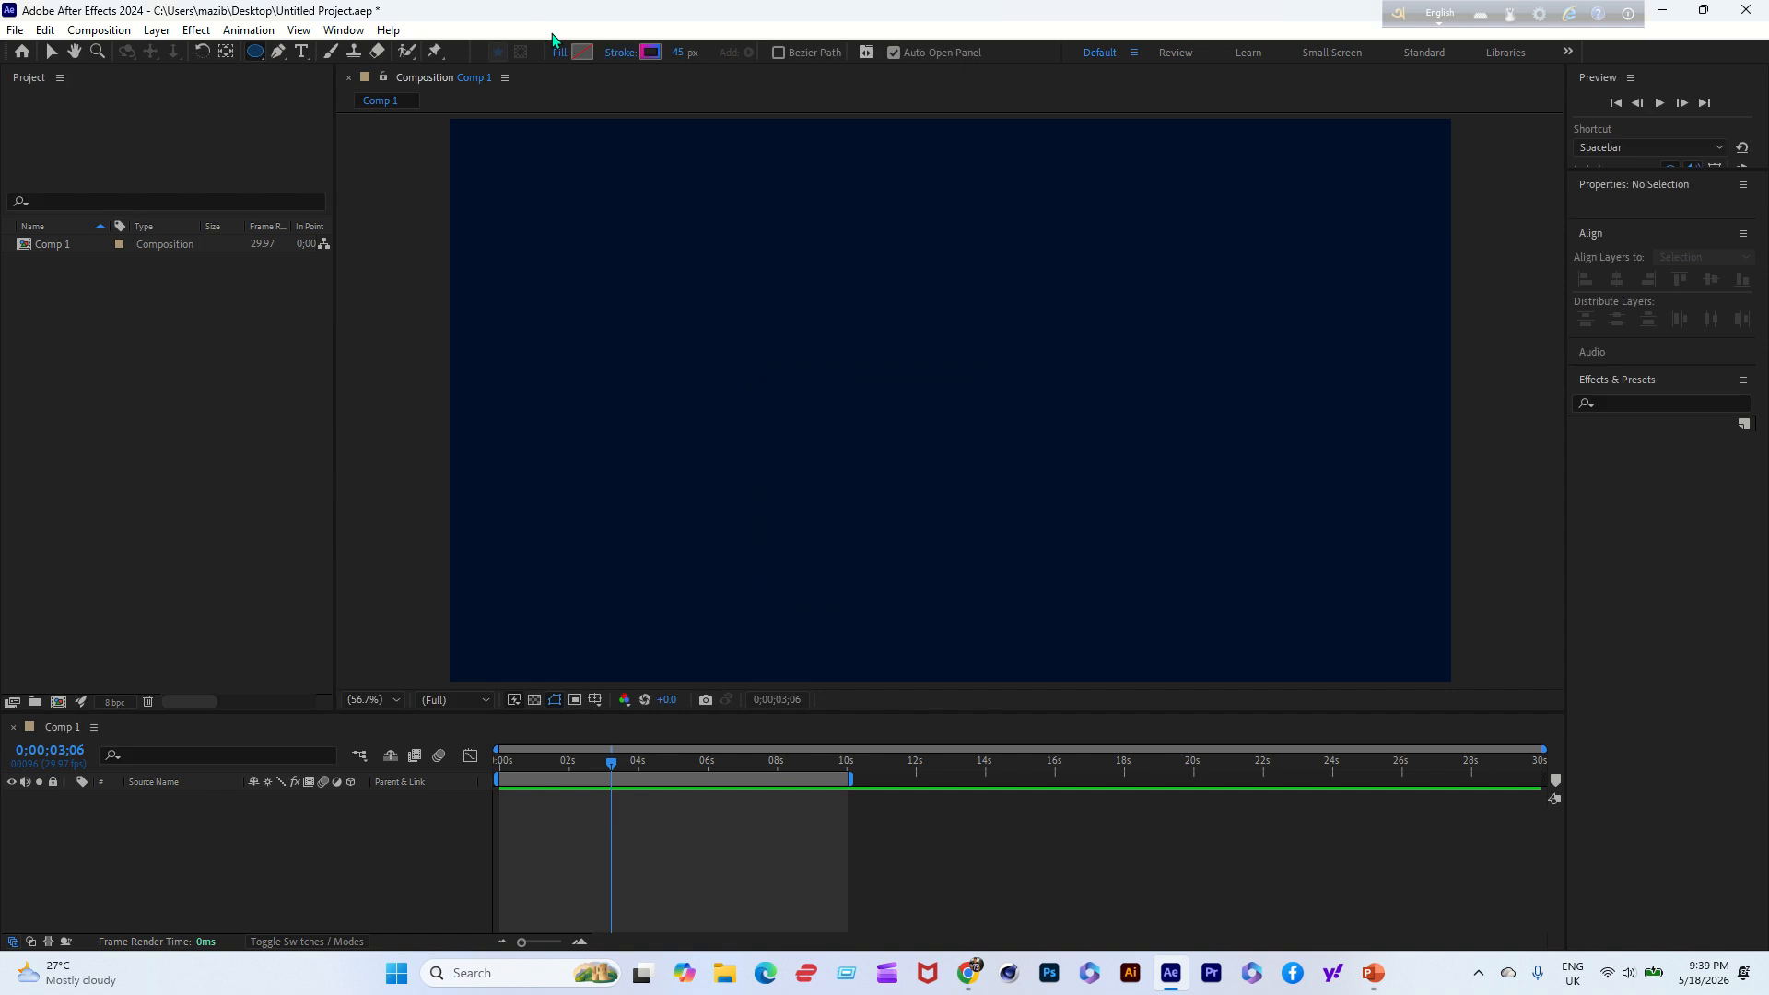
left_click(653, 57)
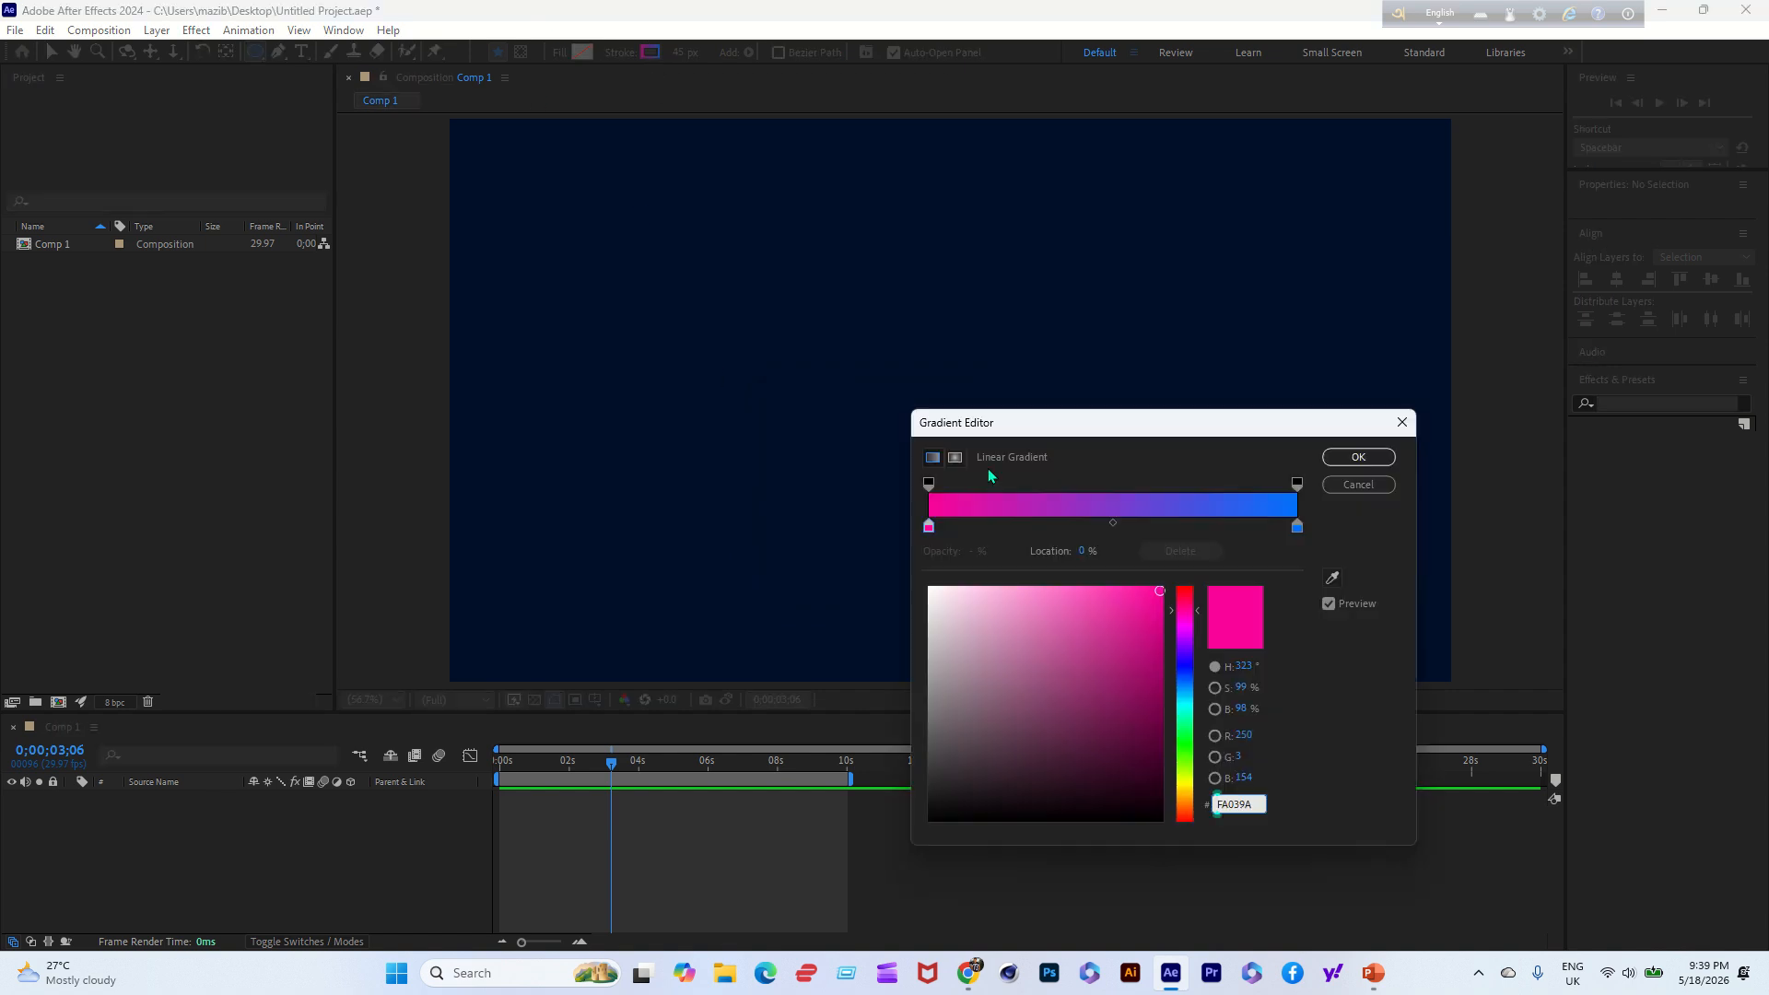
left_click(1358, 456)
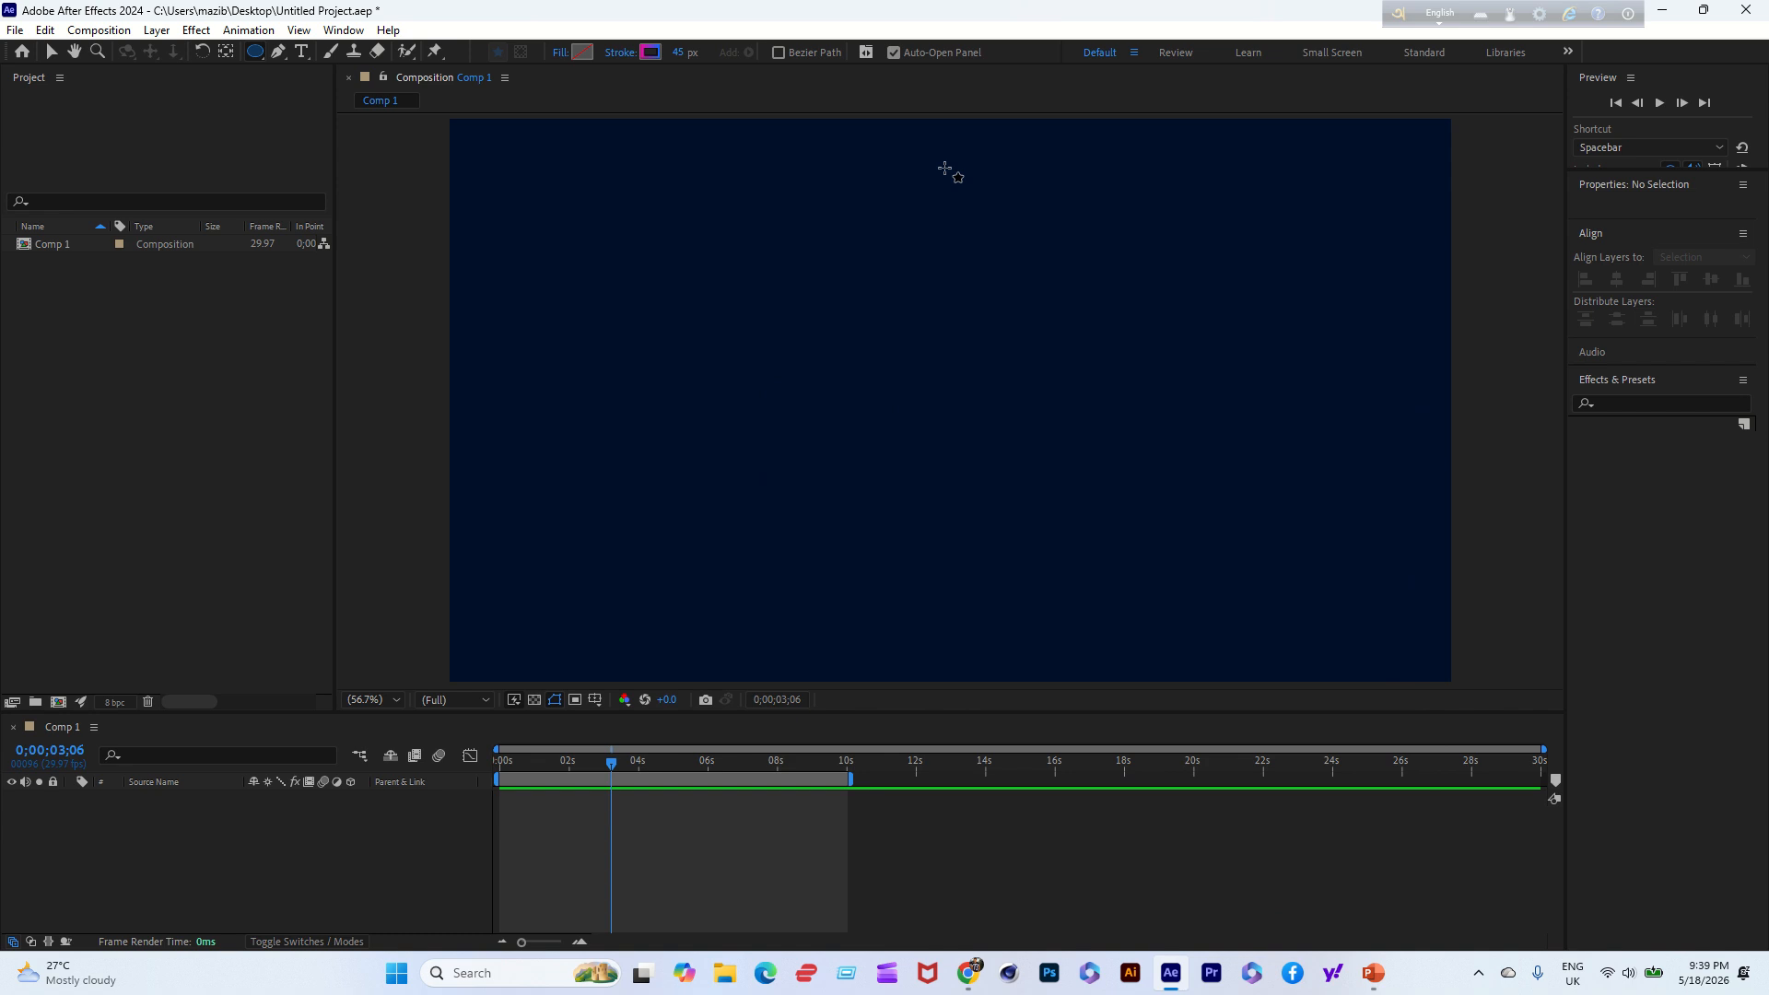
mouse_move(663, 189)
left_mouse_down()
mouse_move(1058, 461)
mouse_move(1153, 571)
mouse_move(1115, 509)
mouse_move(1140, 516)
left_mouse_up()
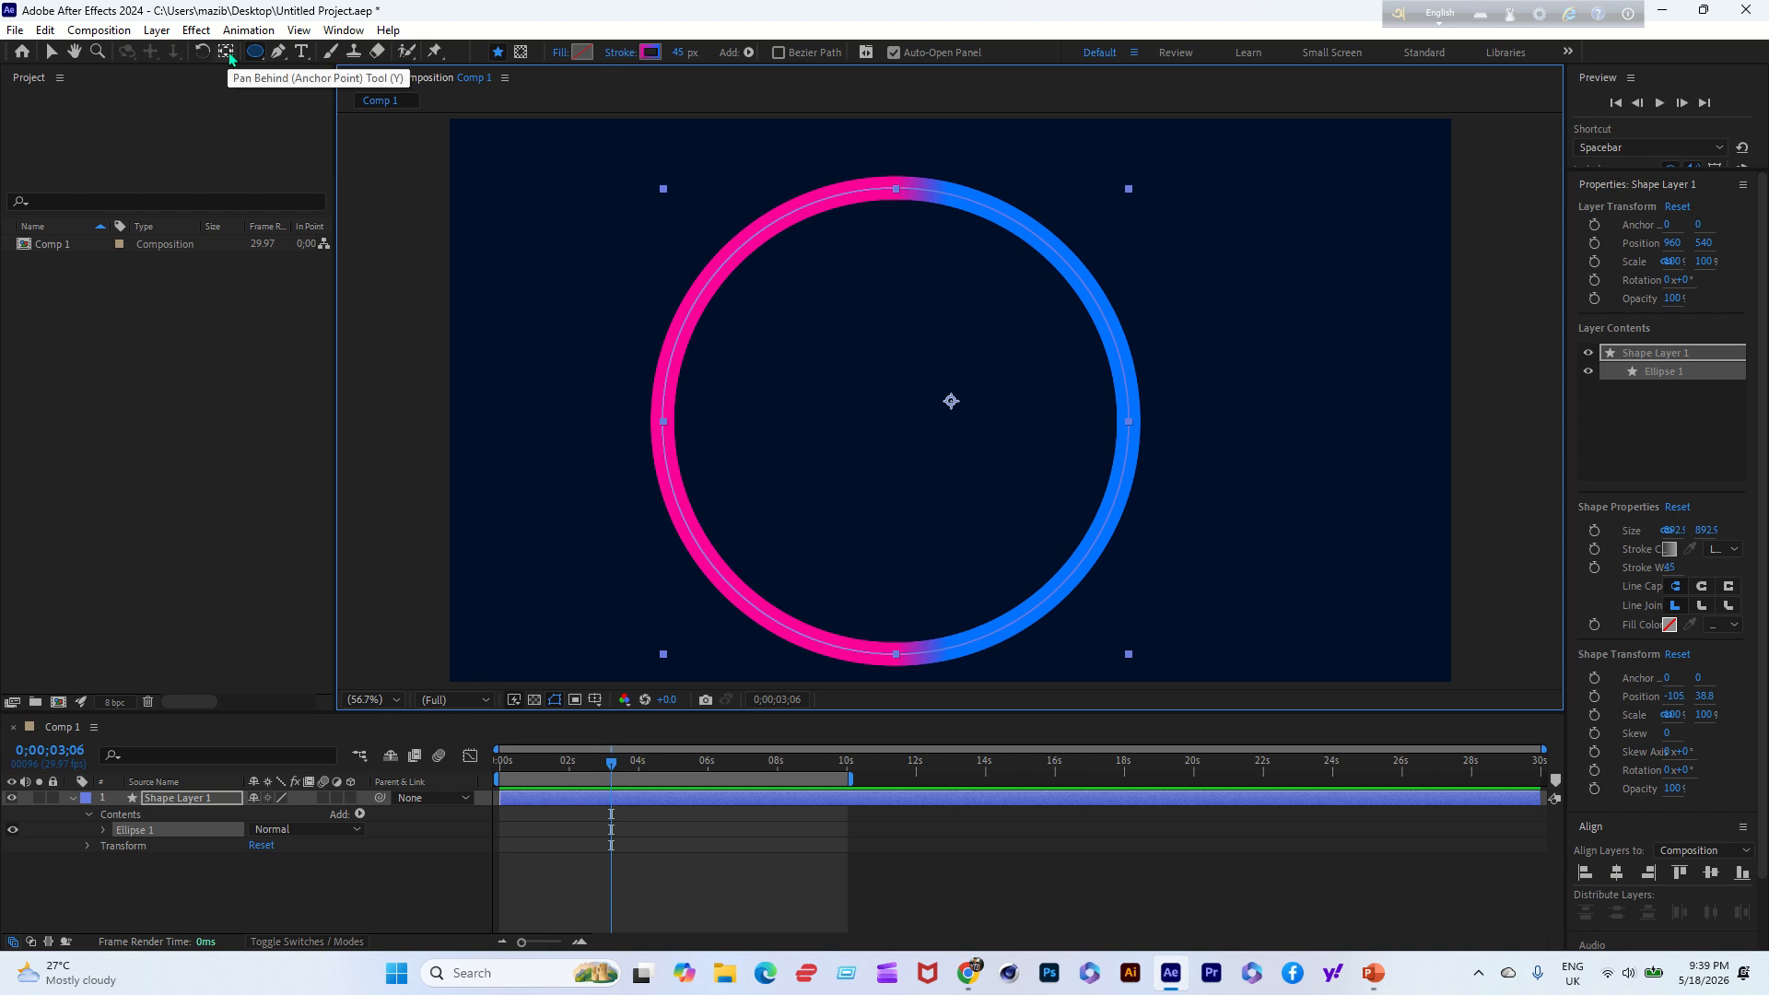
- Center the layer's anchor point on the circle and extend the stroke gradient's end point outward and upward to tilt the color transition
left_click(227, 52)
key("ctrl+alt+Home")
left_click(51, 51)
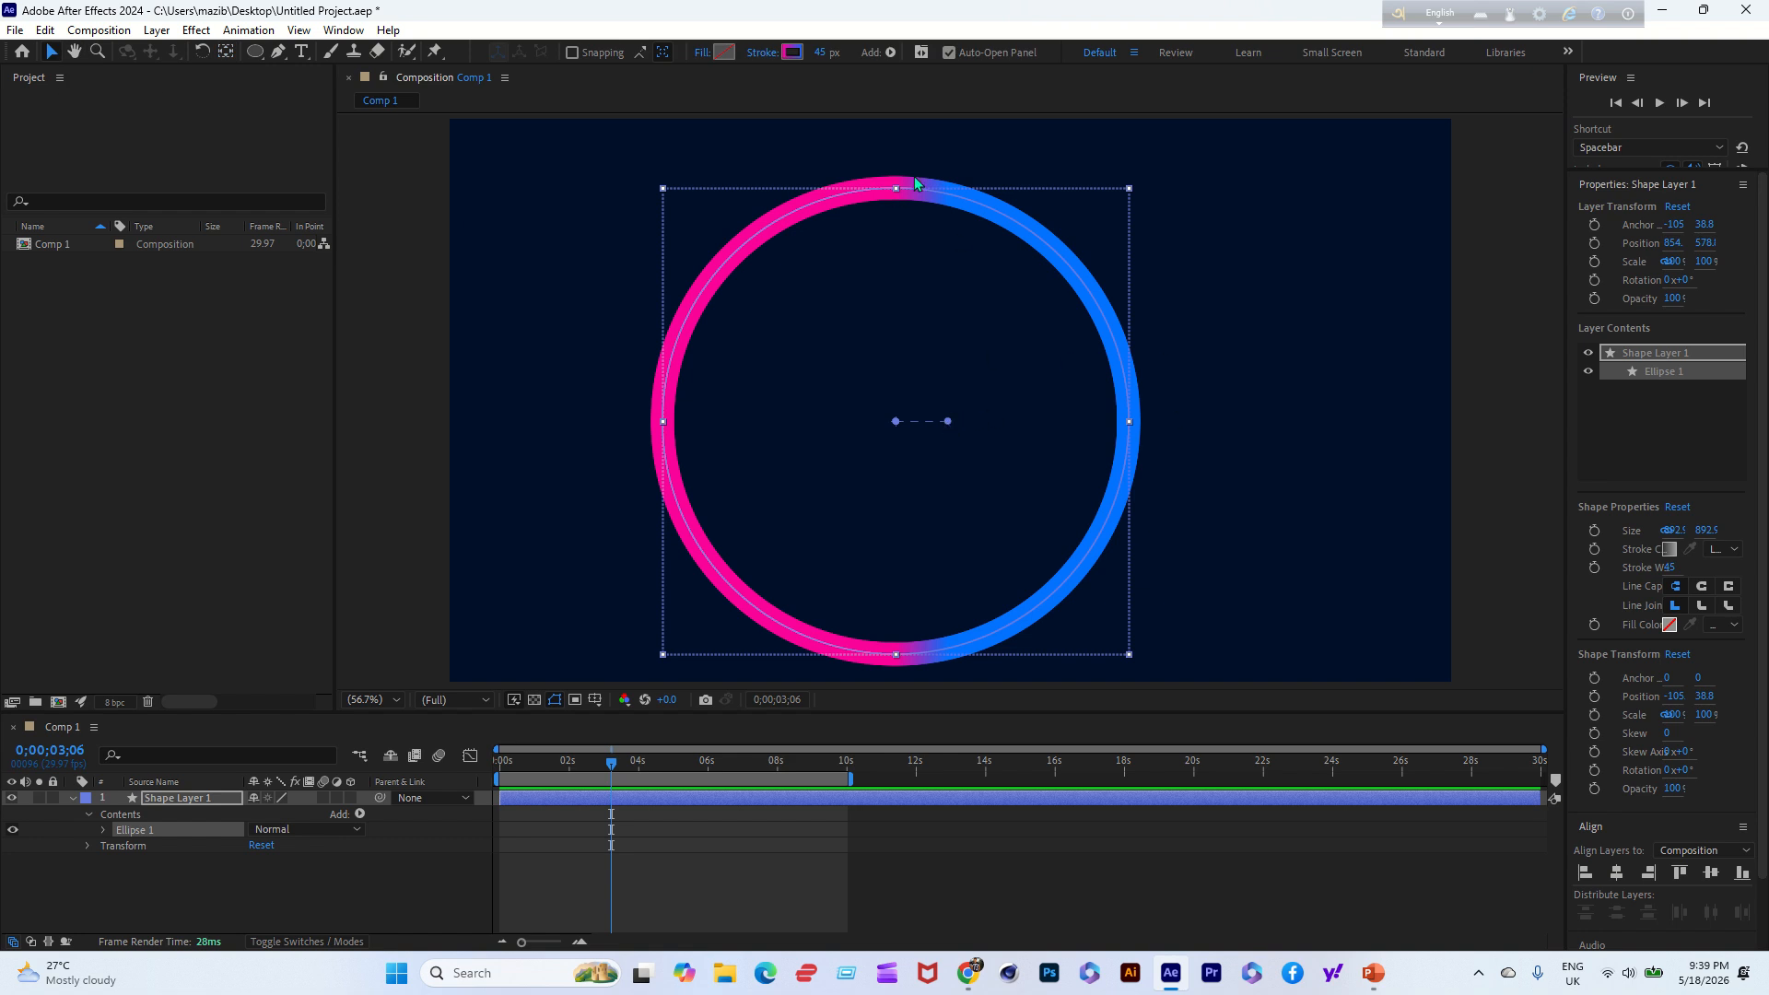
mouse_move(946, 426)
left_mouse_down()
mouse_move(1059, 424)
mouse_move(898, 425)
mouse_move(821, 383)
mouse_move(885, 347)
mouse_move(813, 367)
mouse_move(898, 352)
mouse_move(987, 405)
mouse_move(921, 348)
mouse_move(1013, 373)
left_mouse_up()
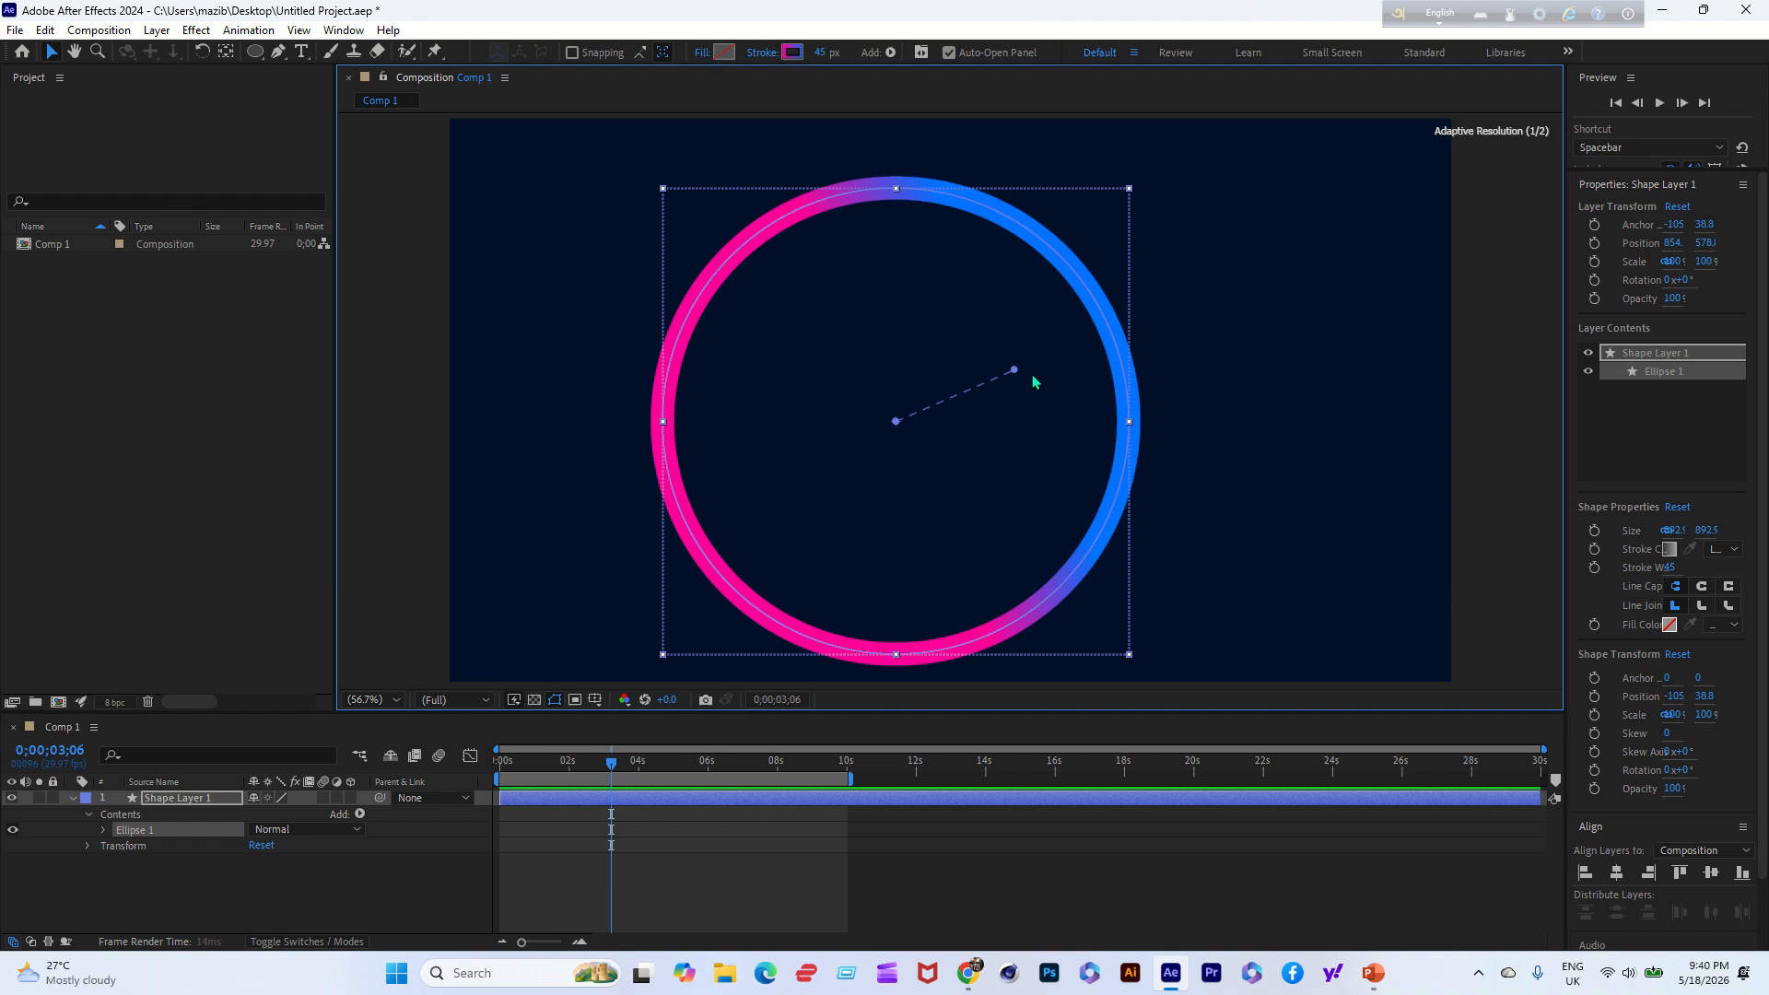
- Set the circle's stroke width to 30 px
left_click(72, 798)
left_click_drag(586, 256, 831, 404)
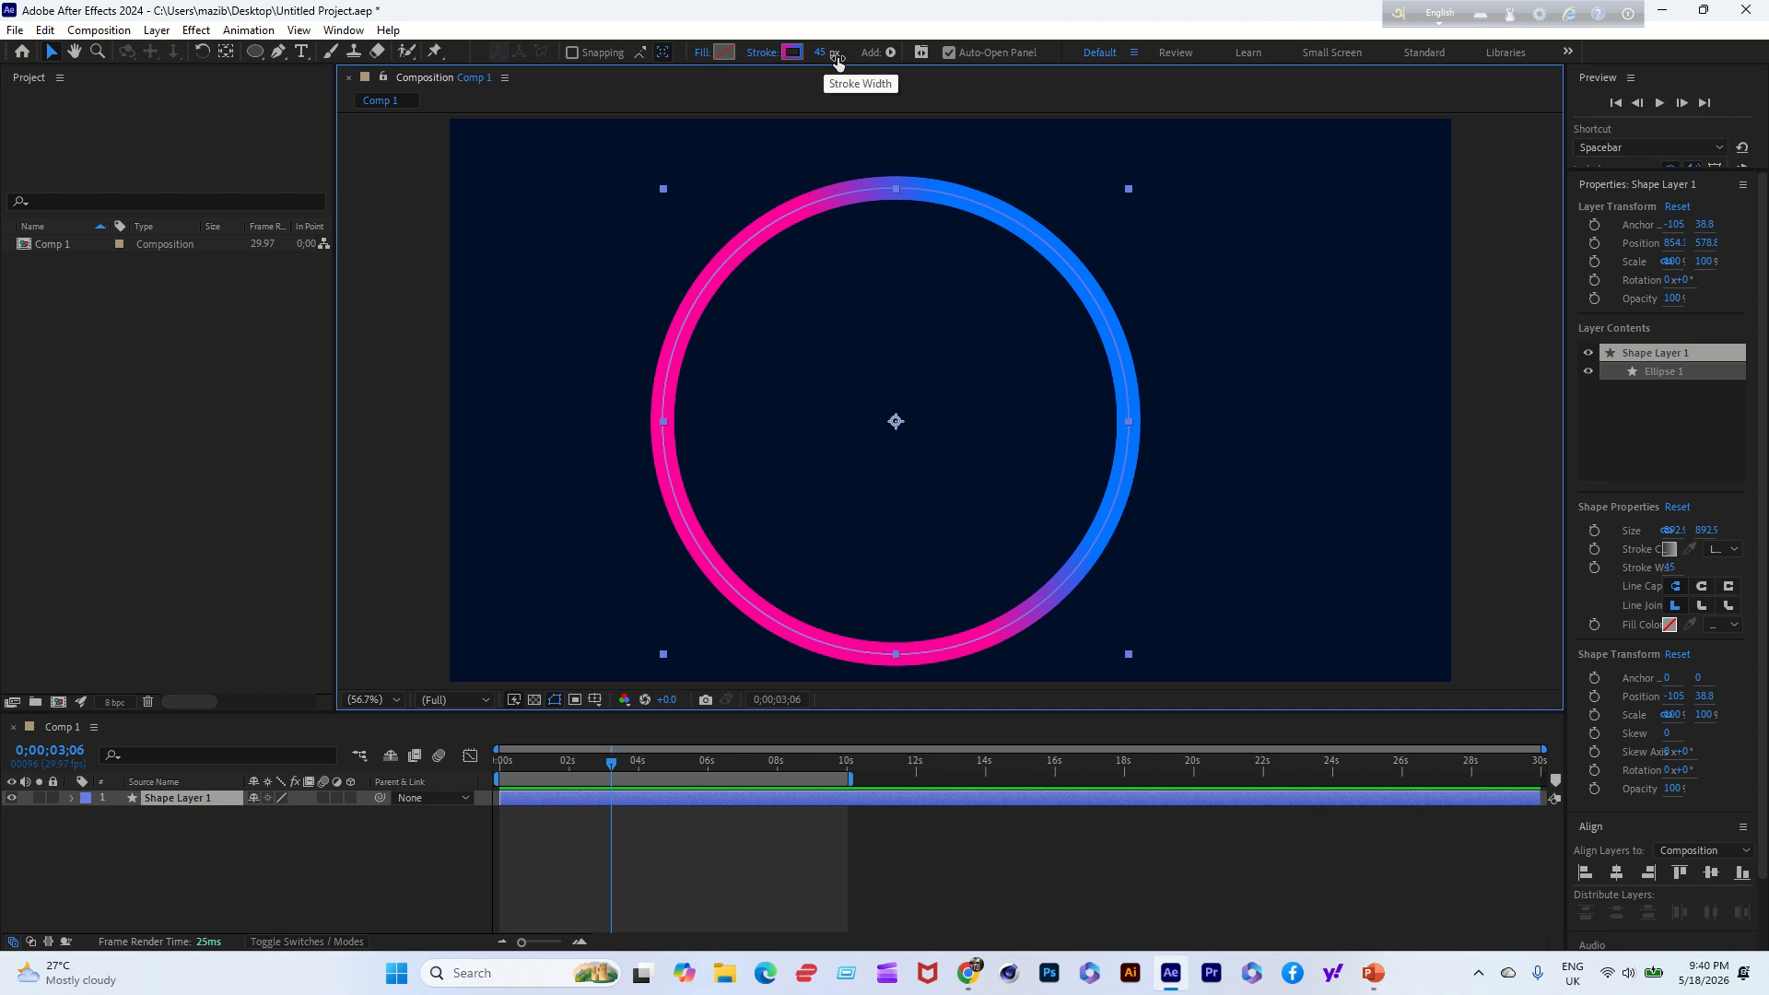
mouse_move(831, 61)
left_mouse_down()
mouse_move(884, 63)
mouse_move(819, 74)
mouse_move(878, 84)
mouse_move(827, 70)
left_mouse_up()
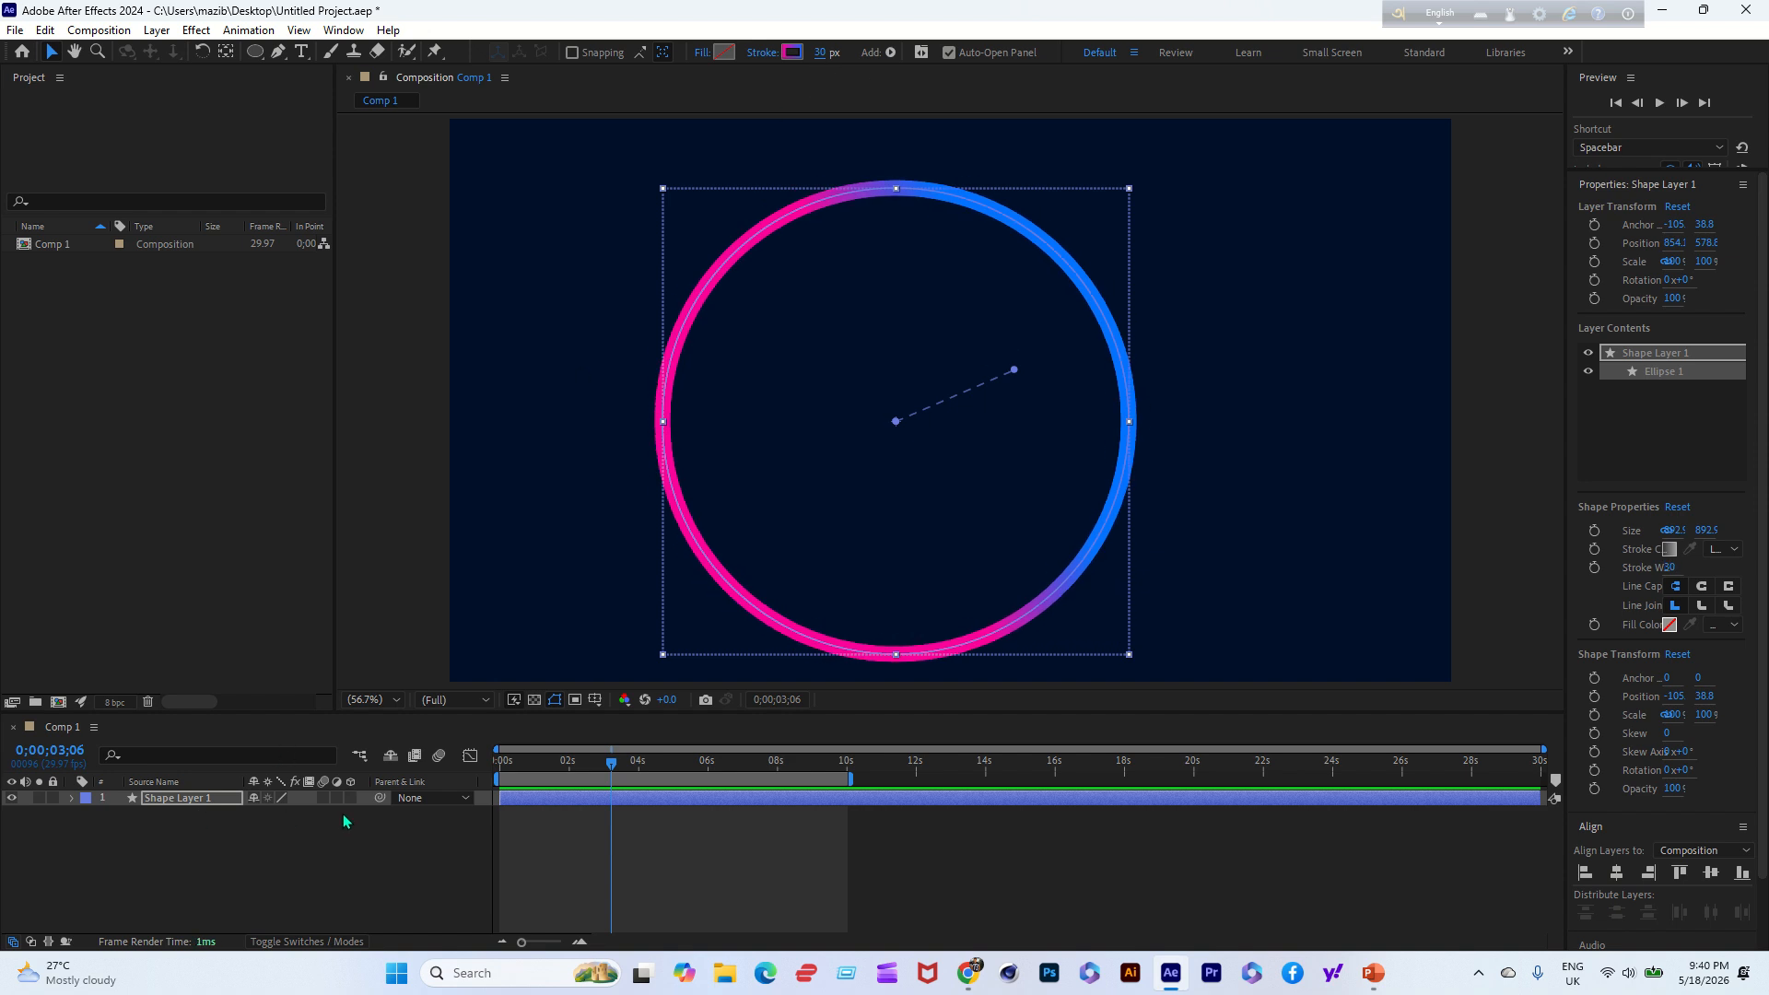
- Add a Repeater to Ellipse 1 in the shape layer and expand its properties
left_click(72, 798)
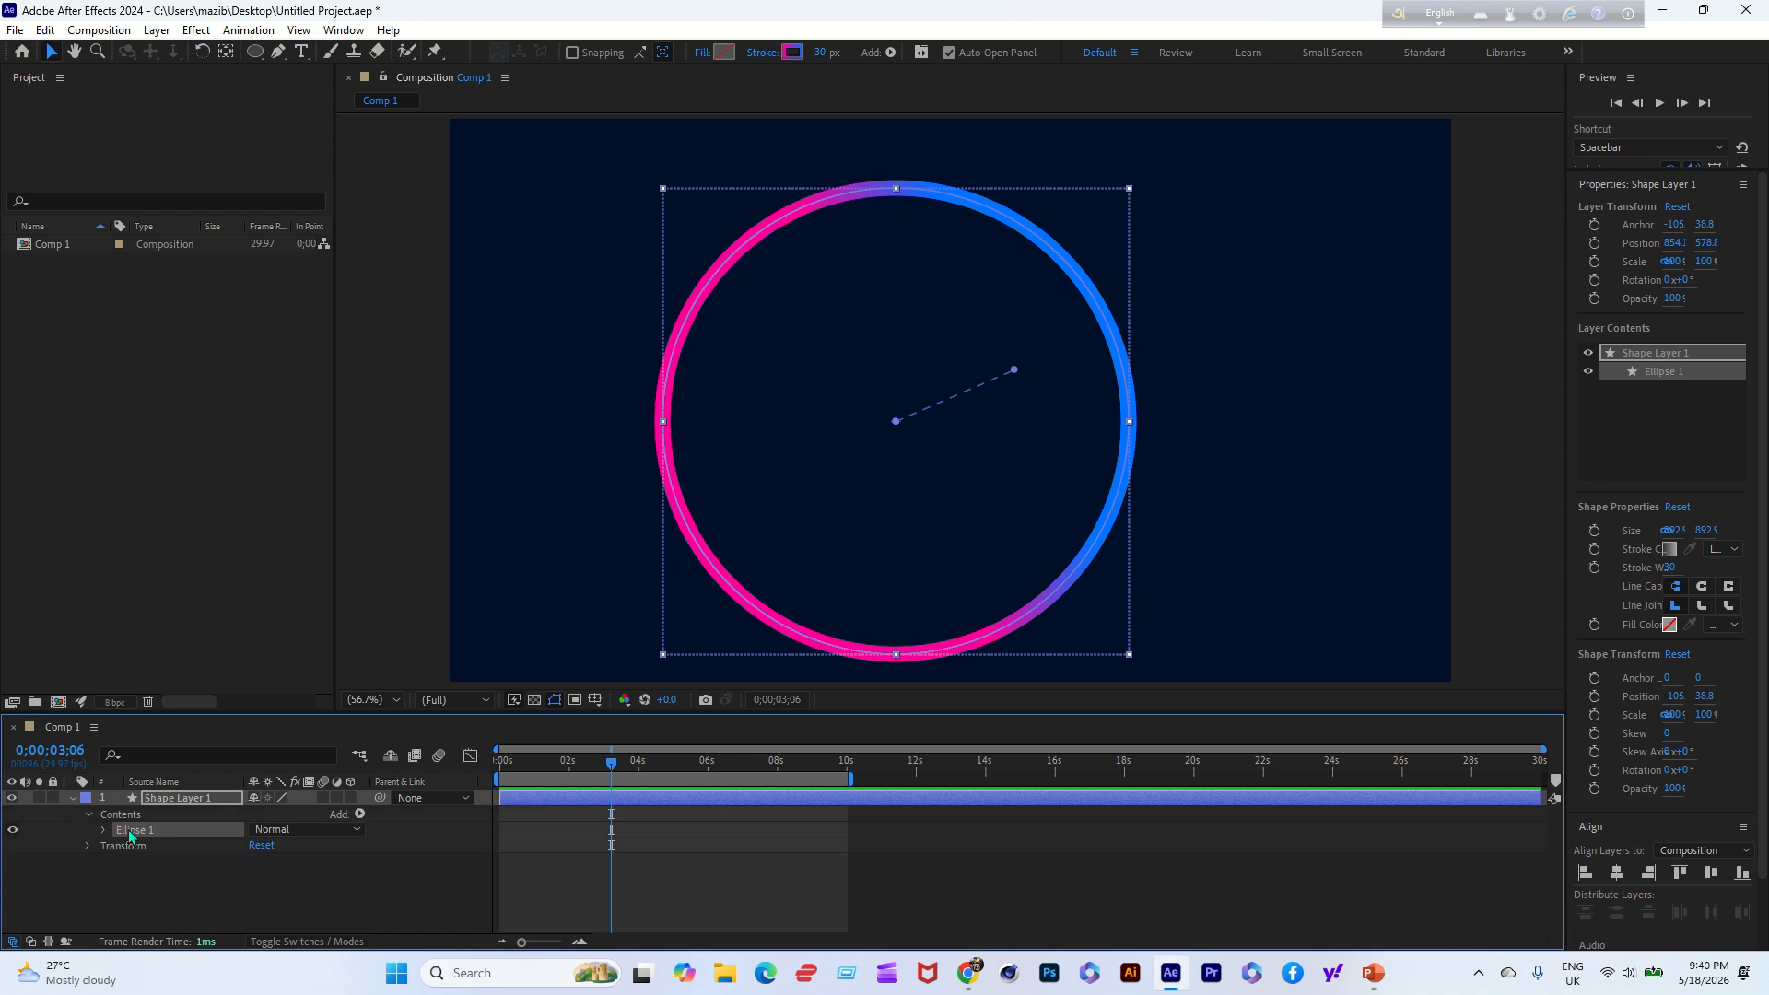
left_click(359, 815)
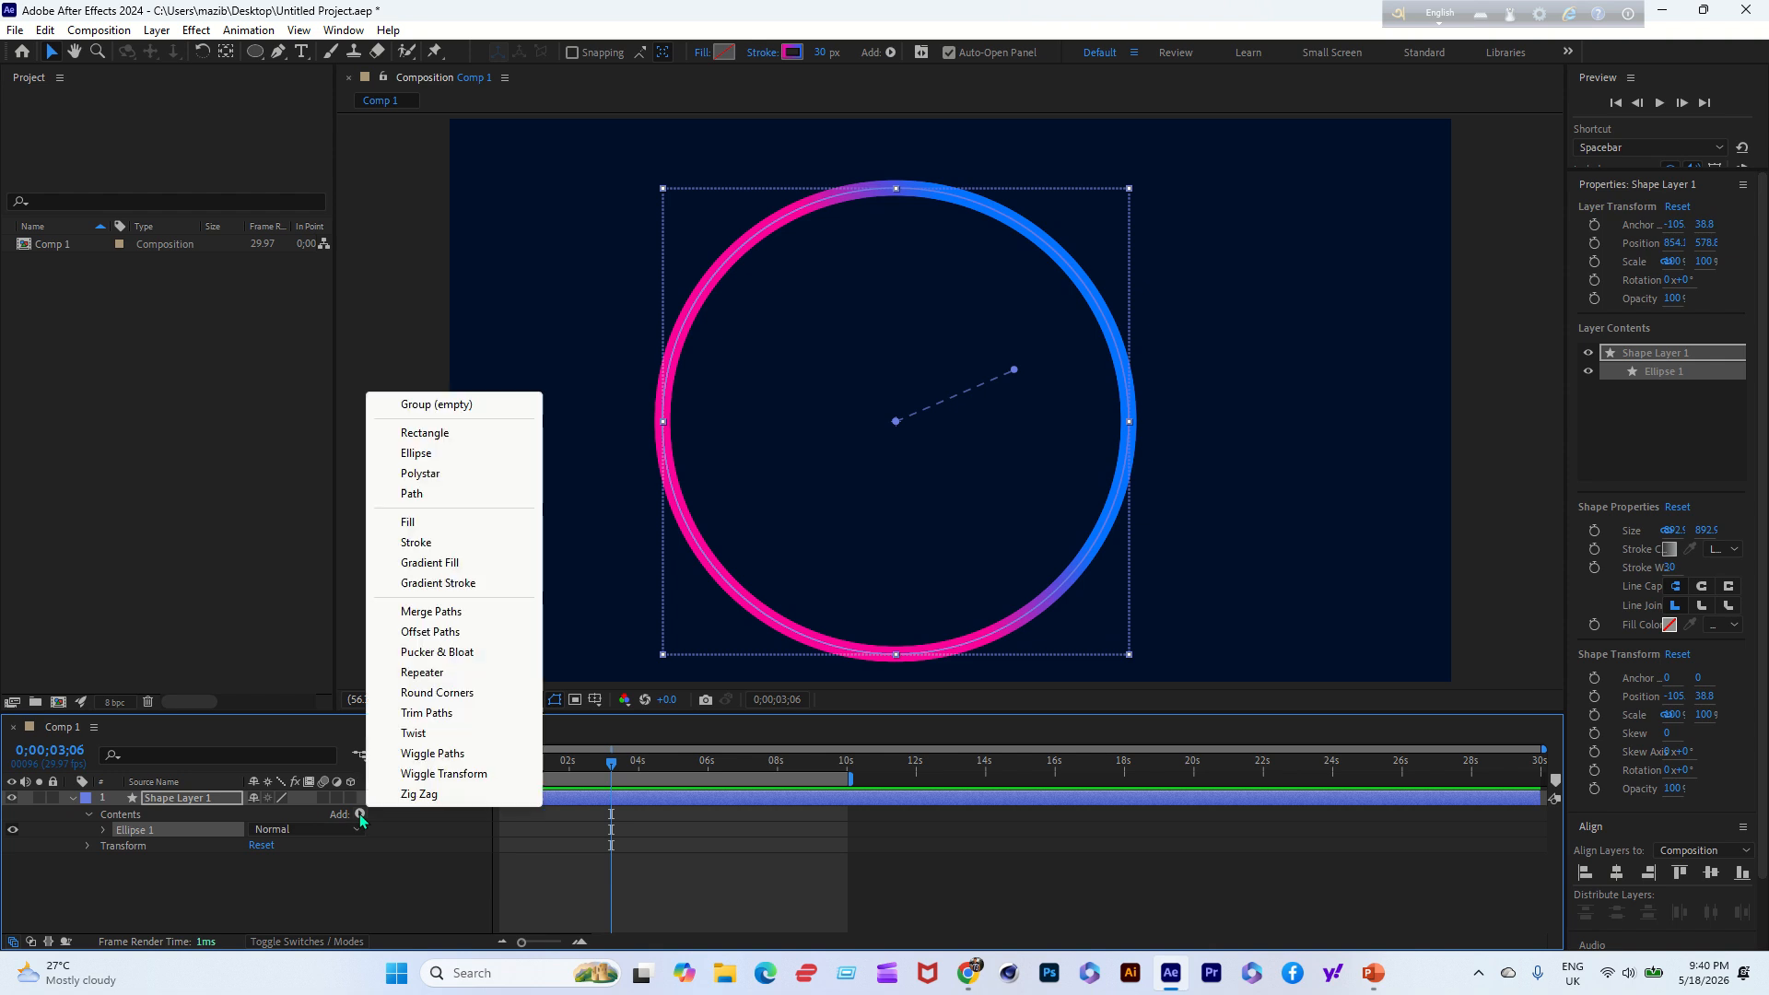
left_click(440, 672)
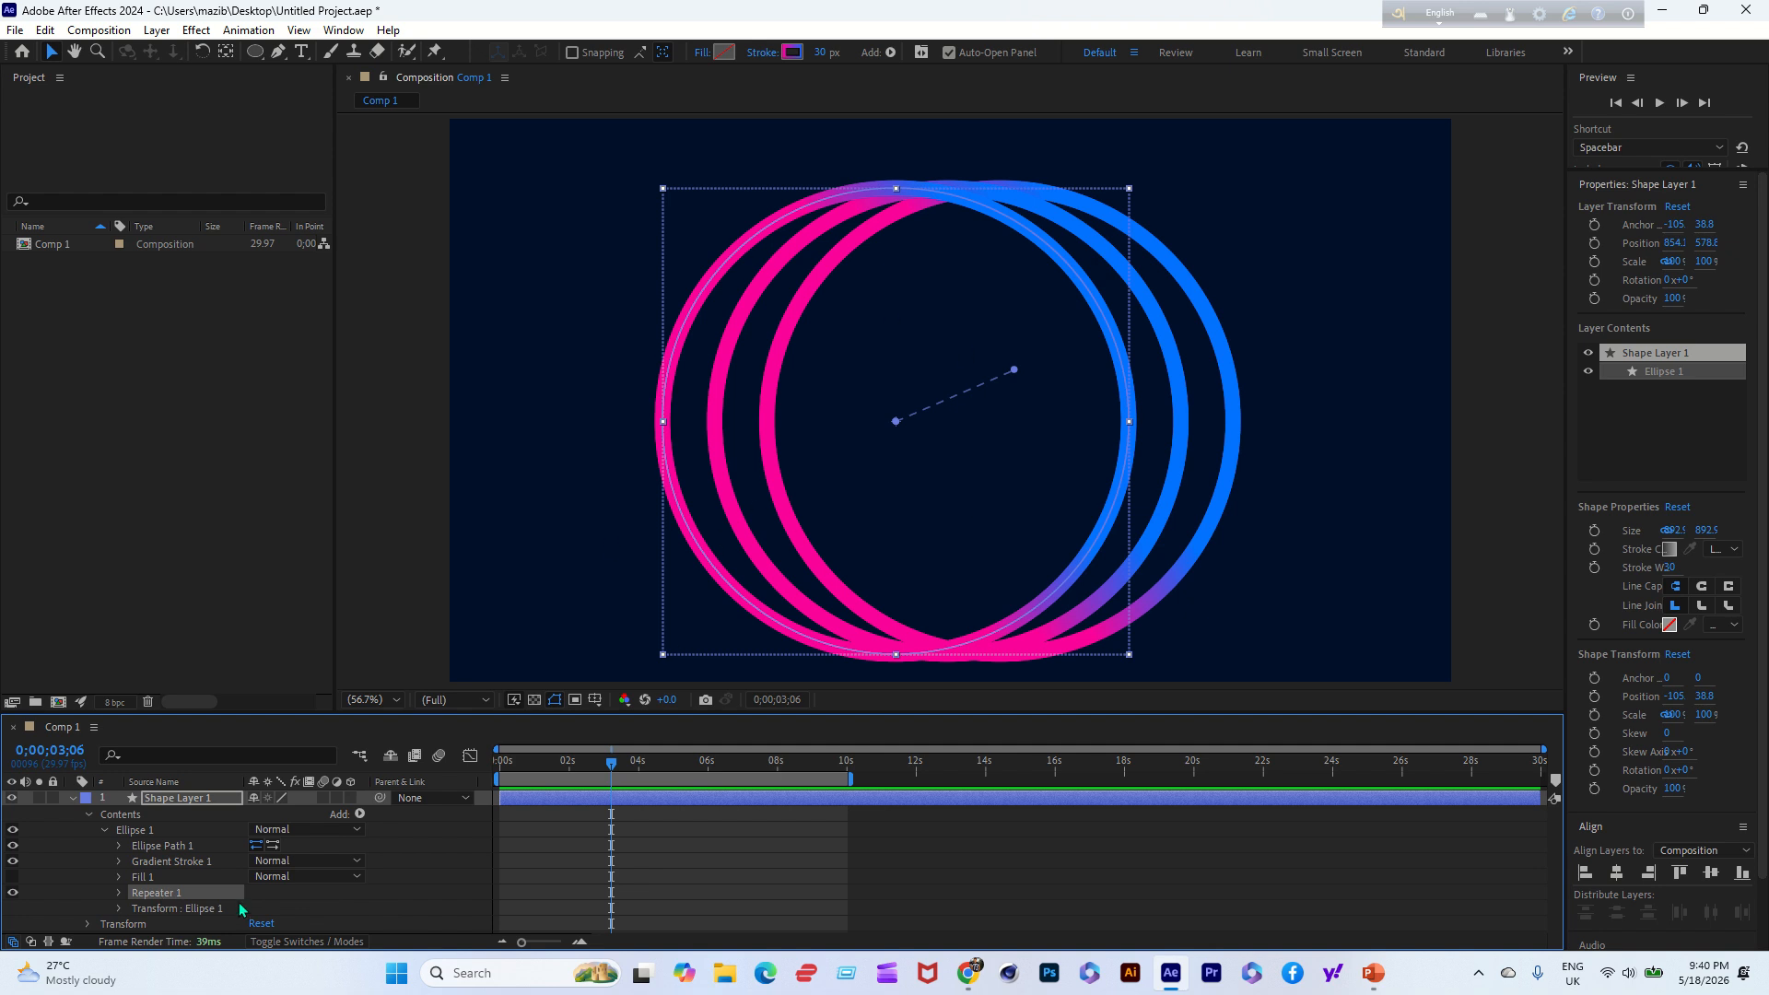
left_click(118, 892)
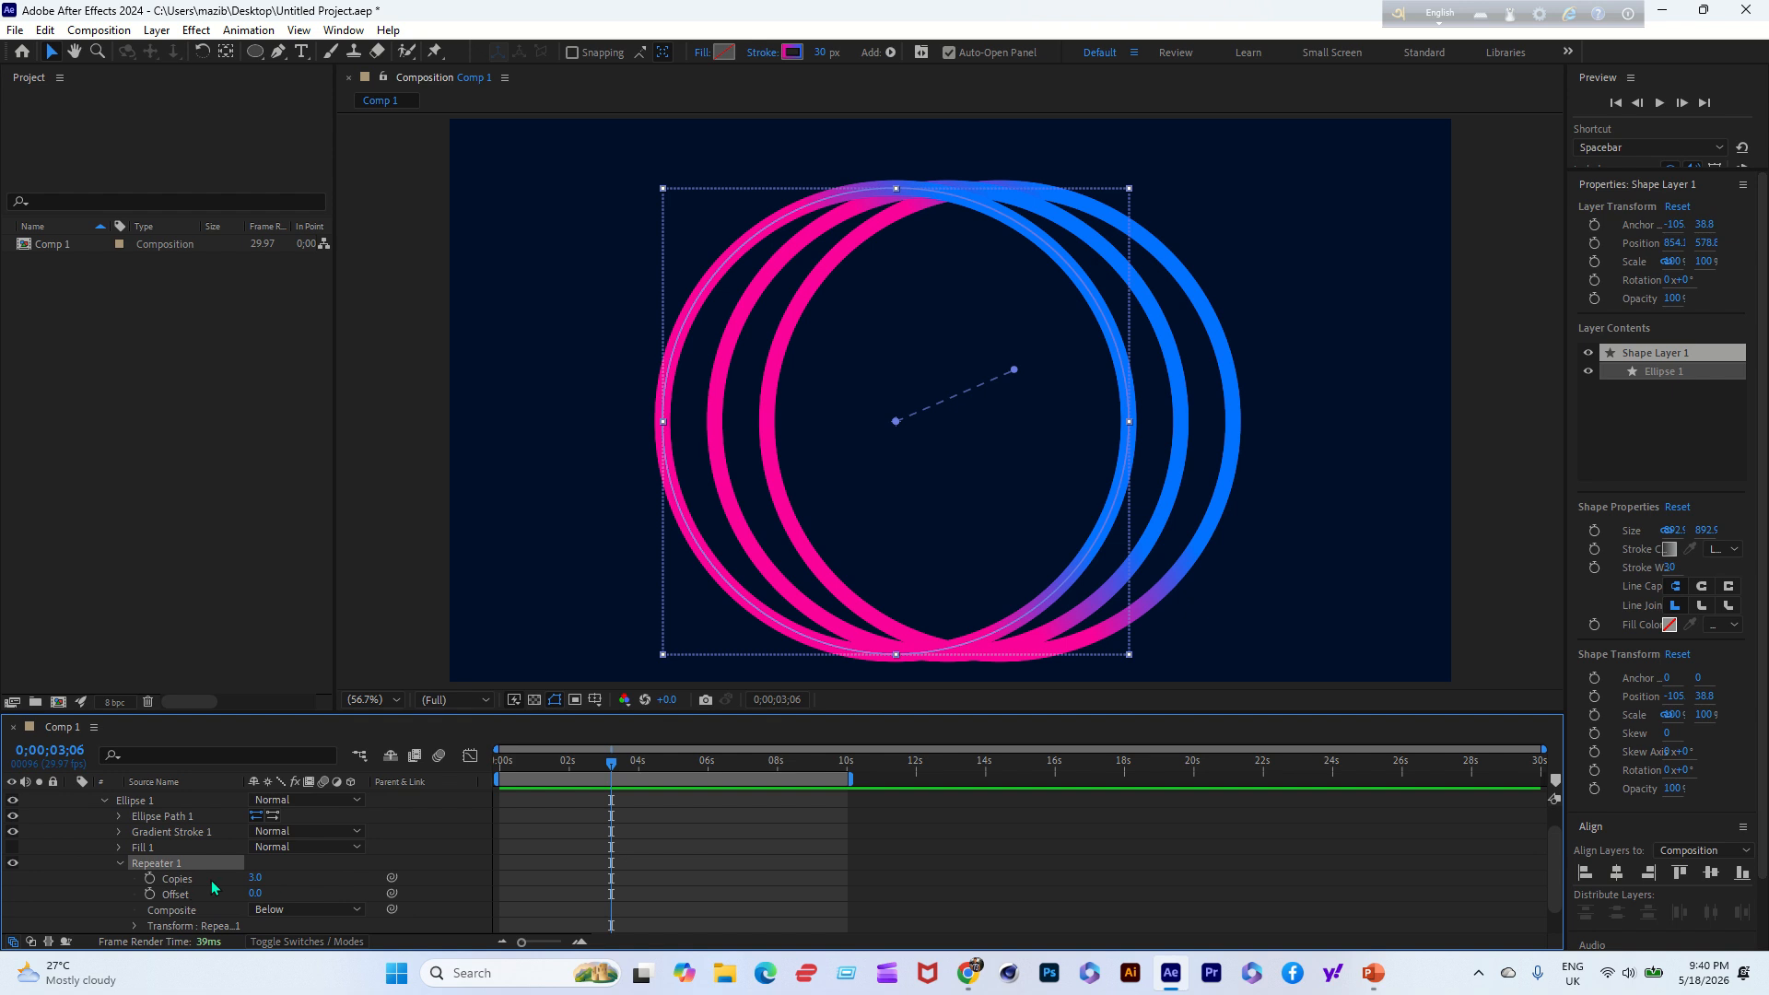
- Set the Repeater's number of copies to 80
left_click_drag(256, 884, 353, 885)
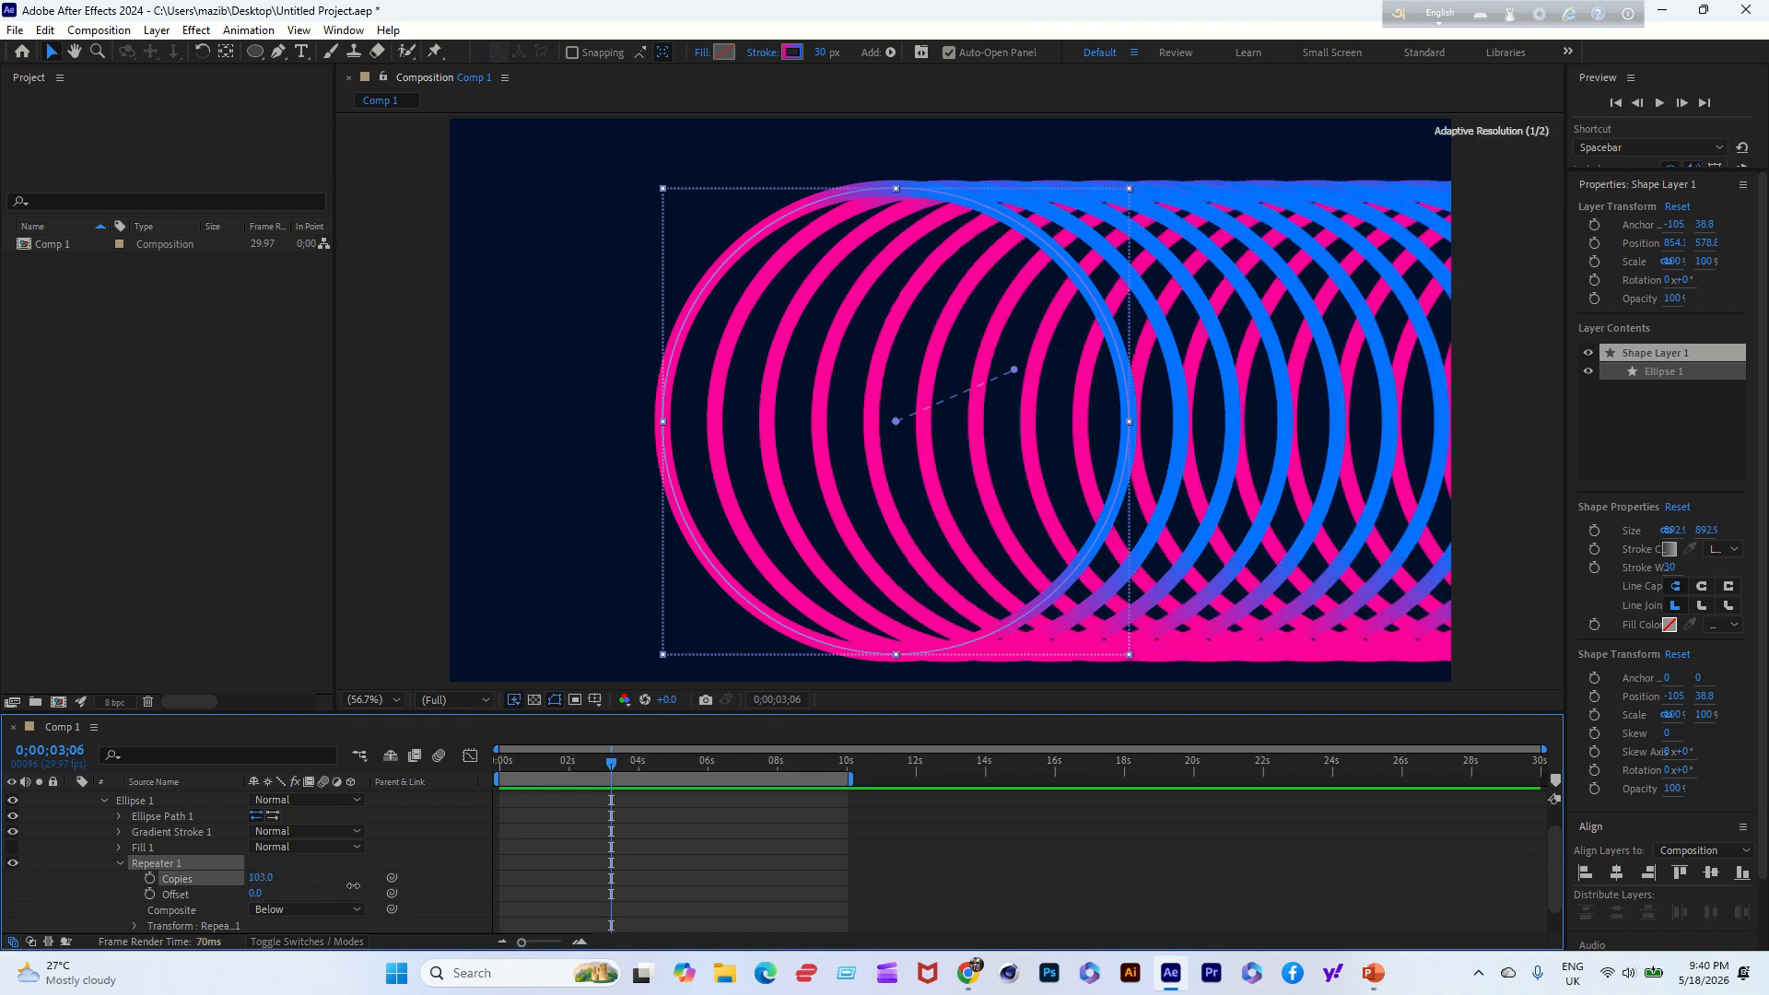
left_click_drag(240, 869, 257, 892)
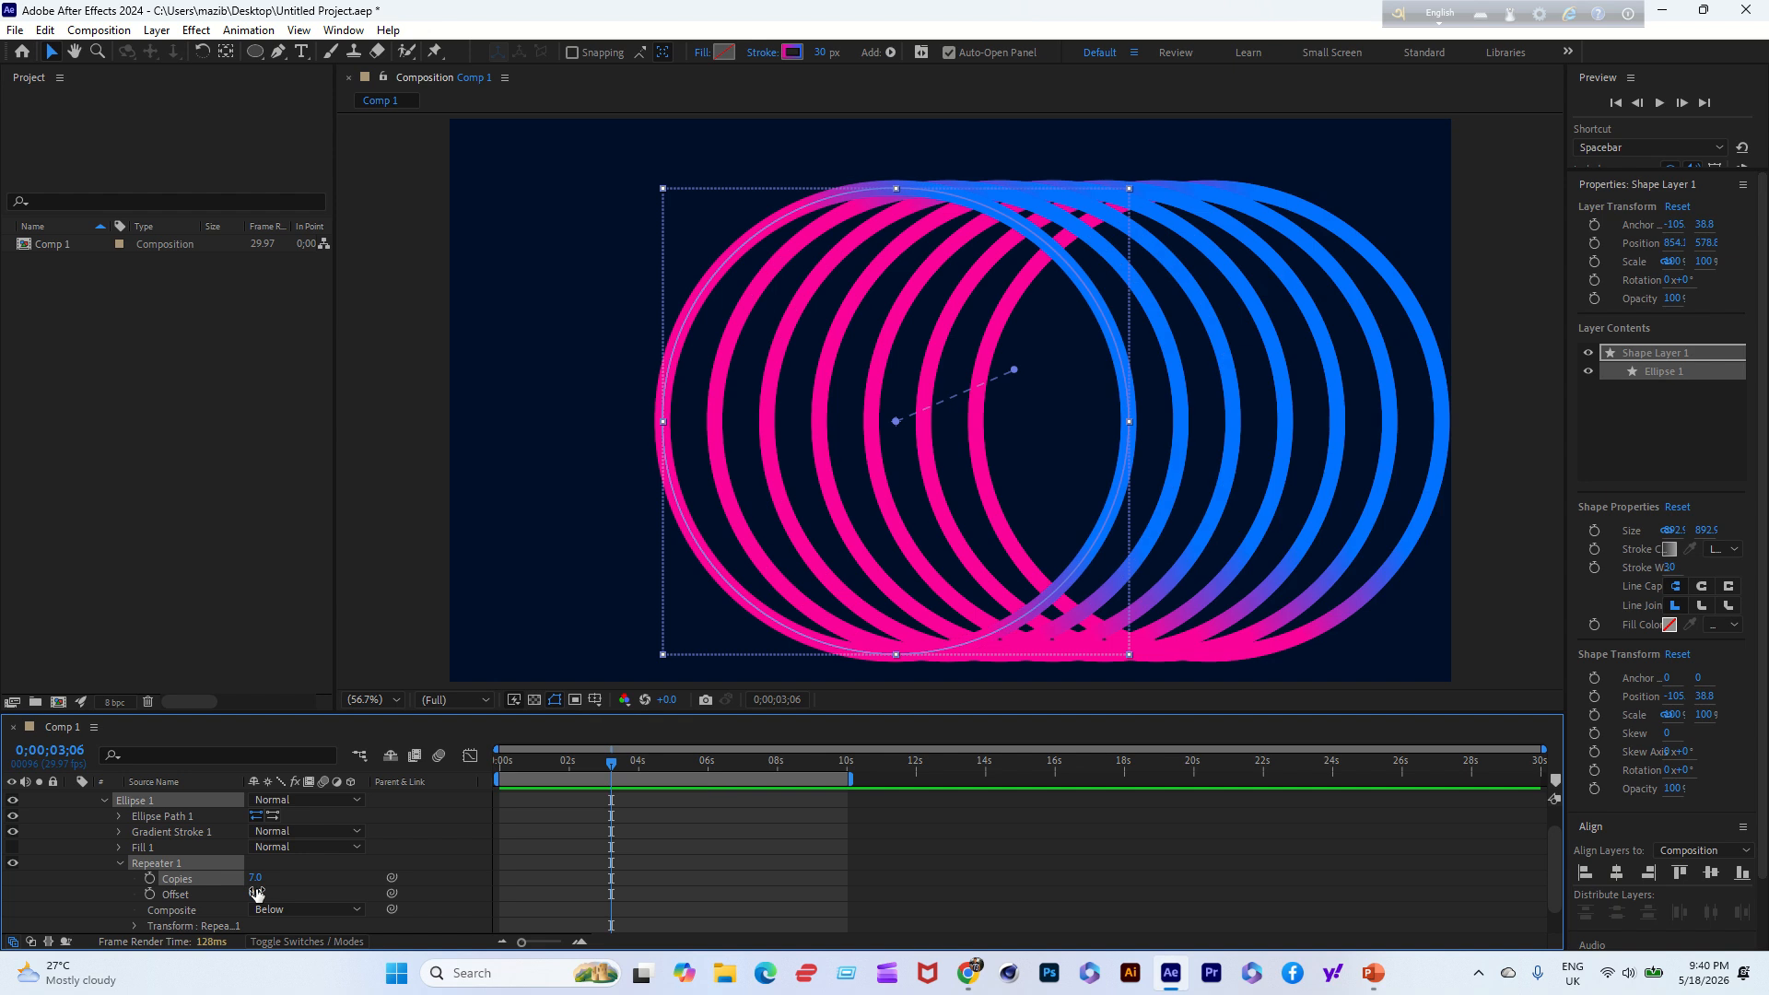
left_click(256, 887)
type("80")
key("Return")
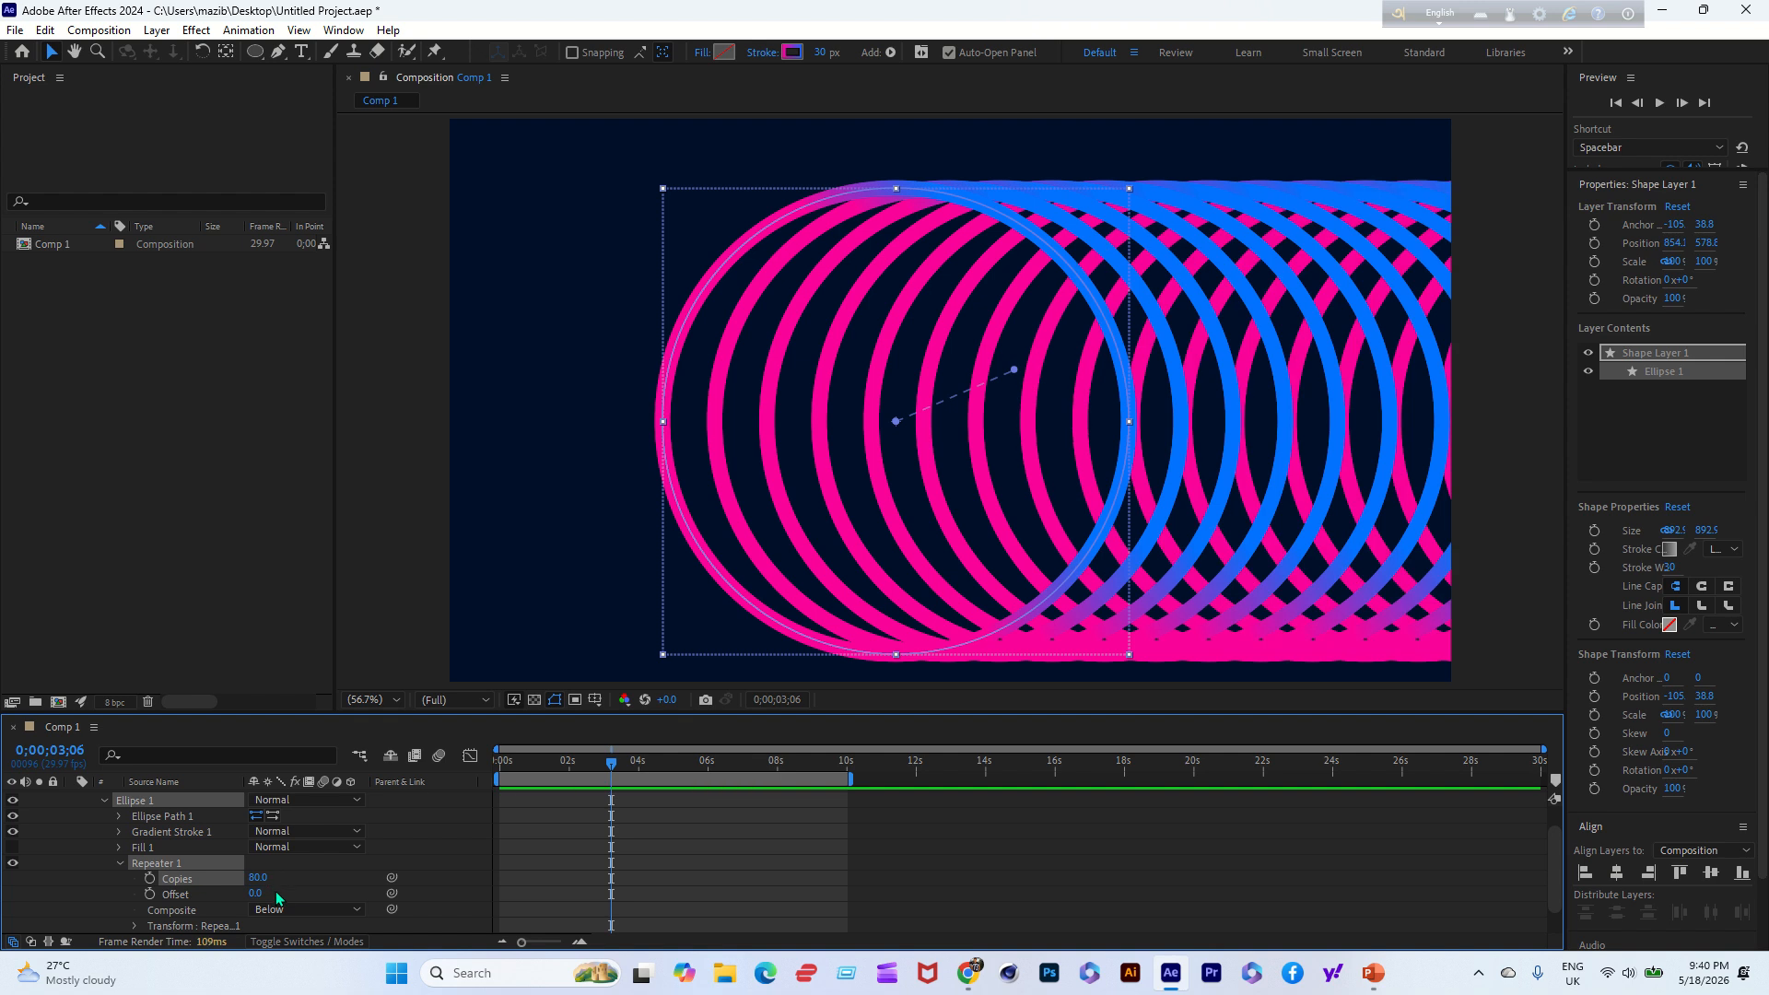
- Set the Repeater transform's position to 0, 0 so all copies share the same center
scroll(190, 905, "down", 1)
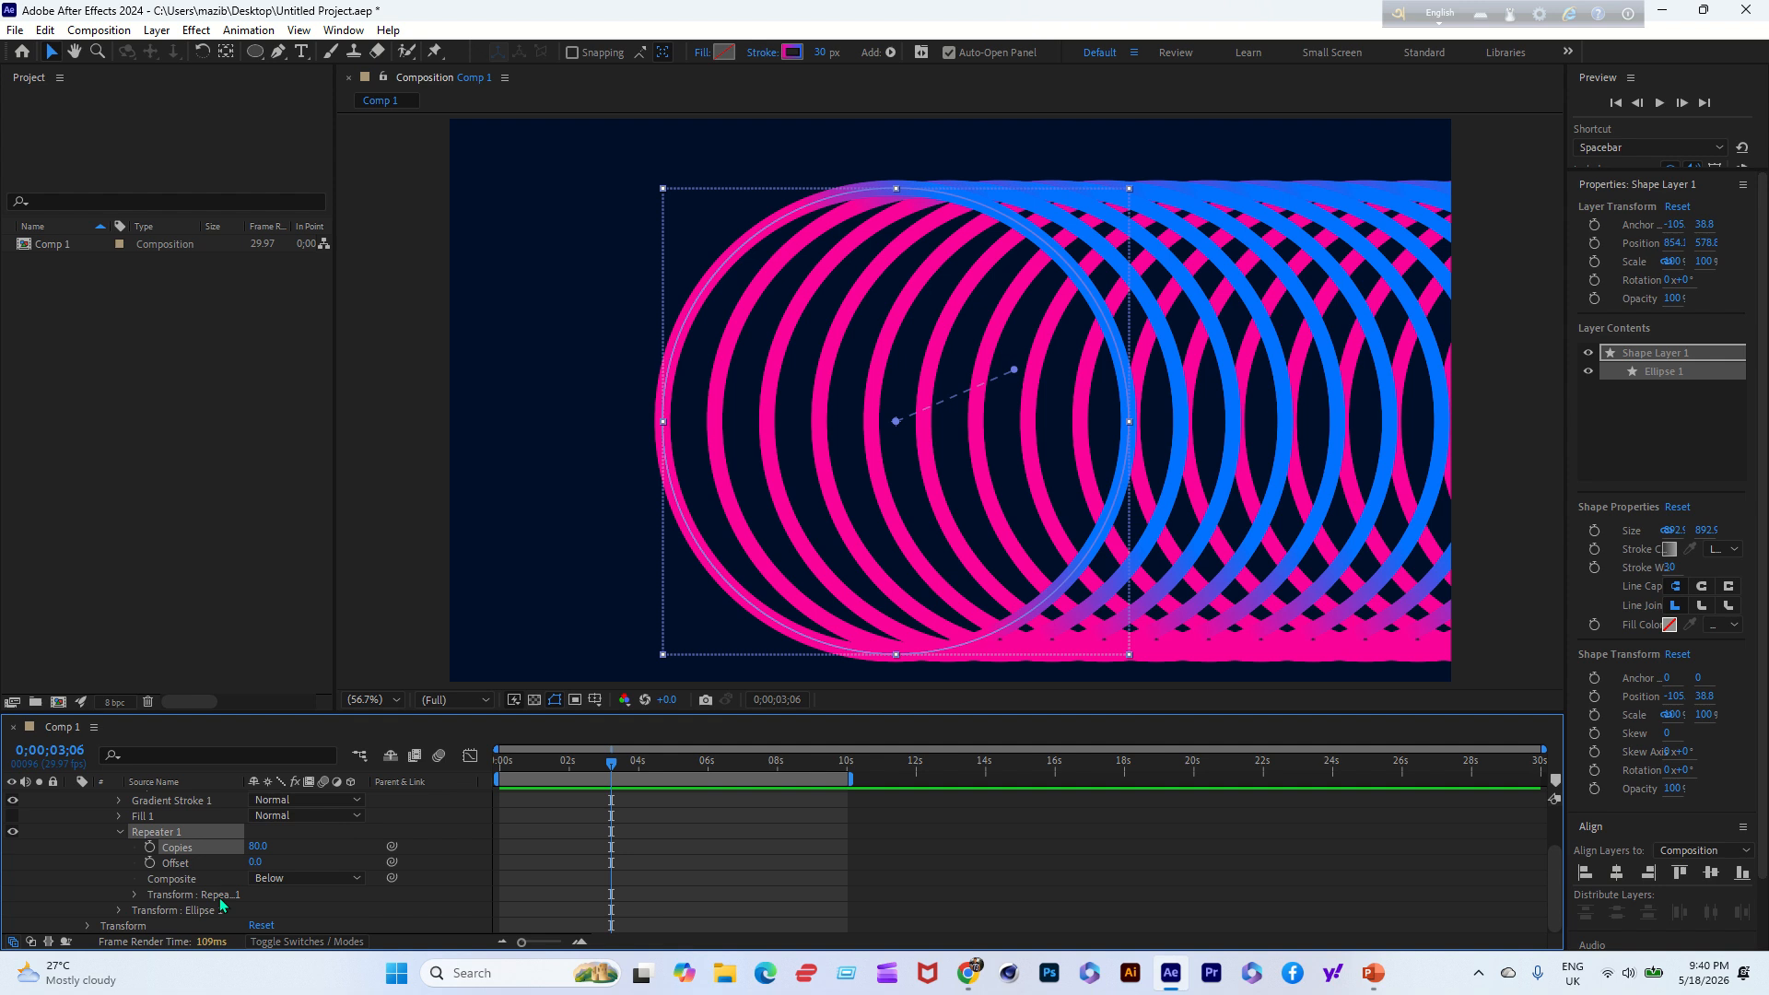
left_click(135, 896)
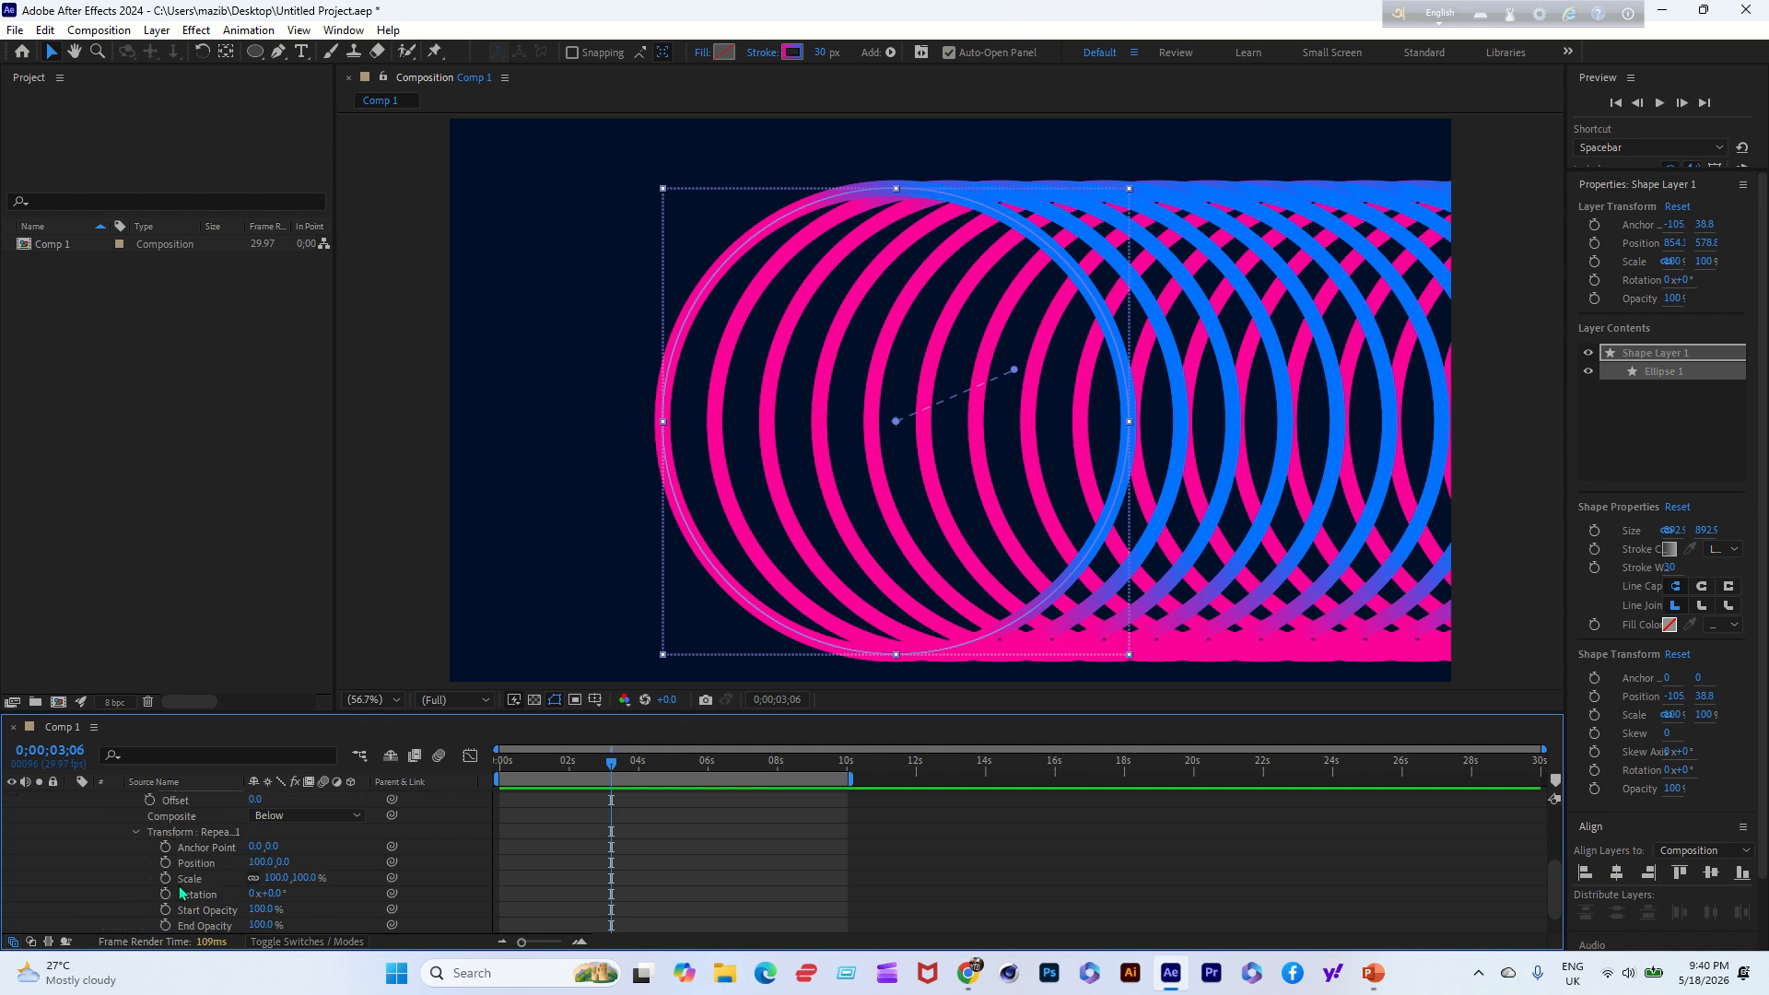
left_click(261, 861)
type("00")
key("Return")
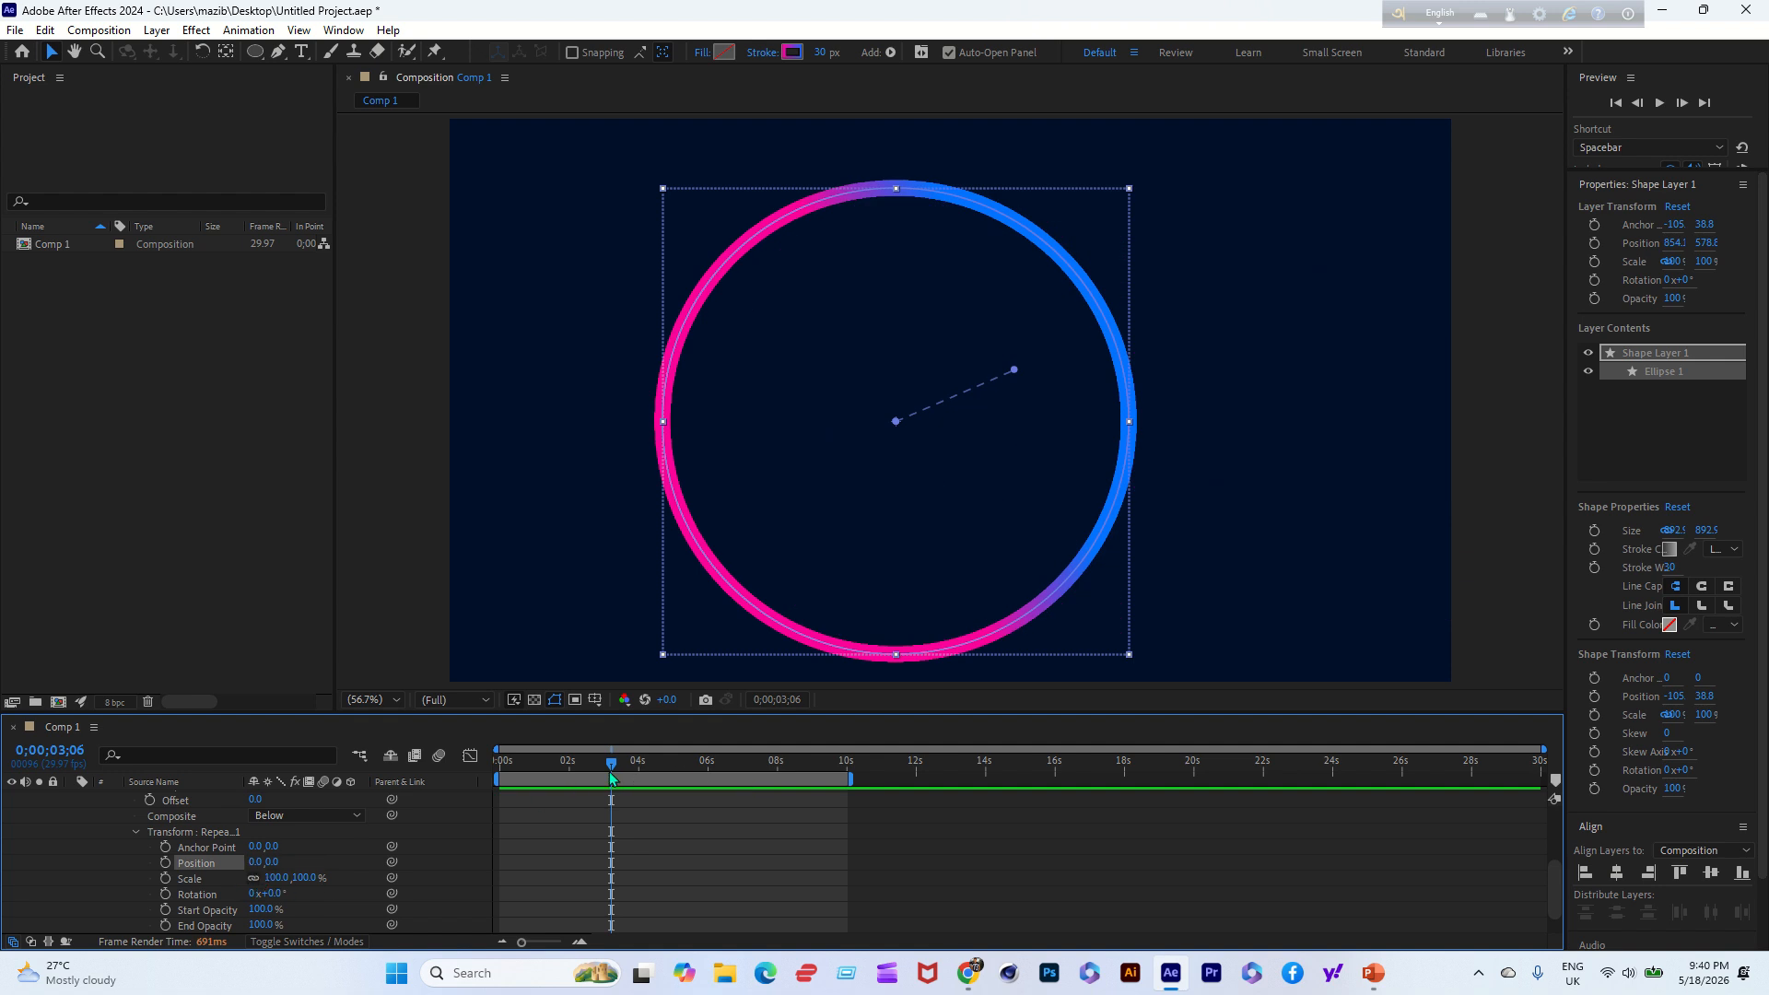
- At the start of the timeline, set the Repeater transform's scale to 0% and enable keyframing for it
left_click_drag(611, 776, 441, 771)
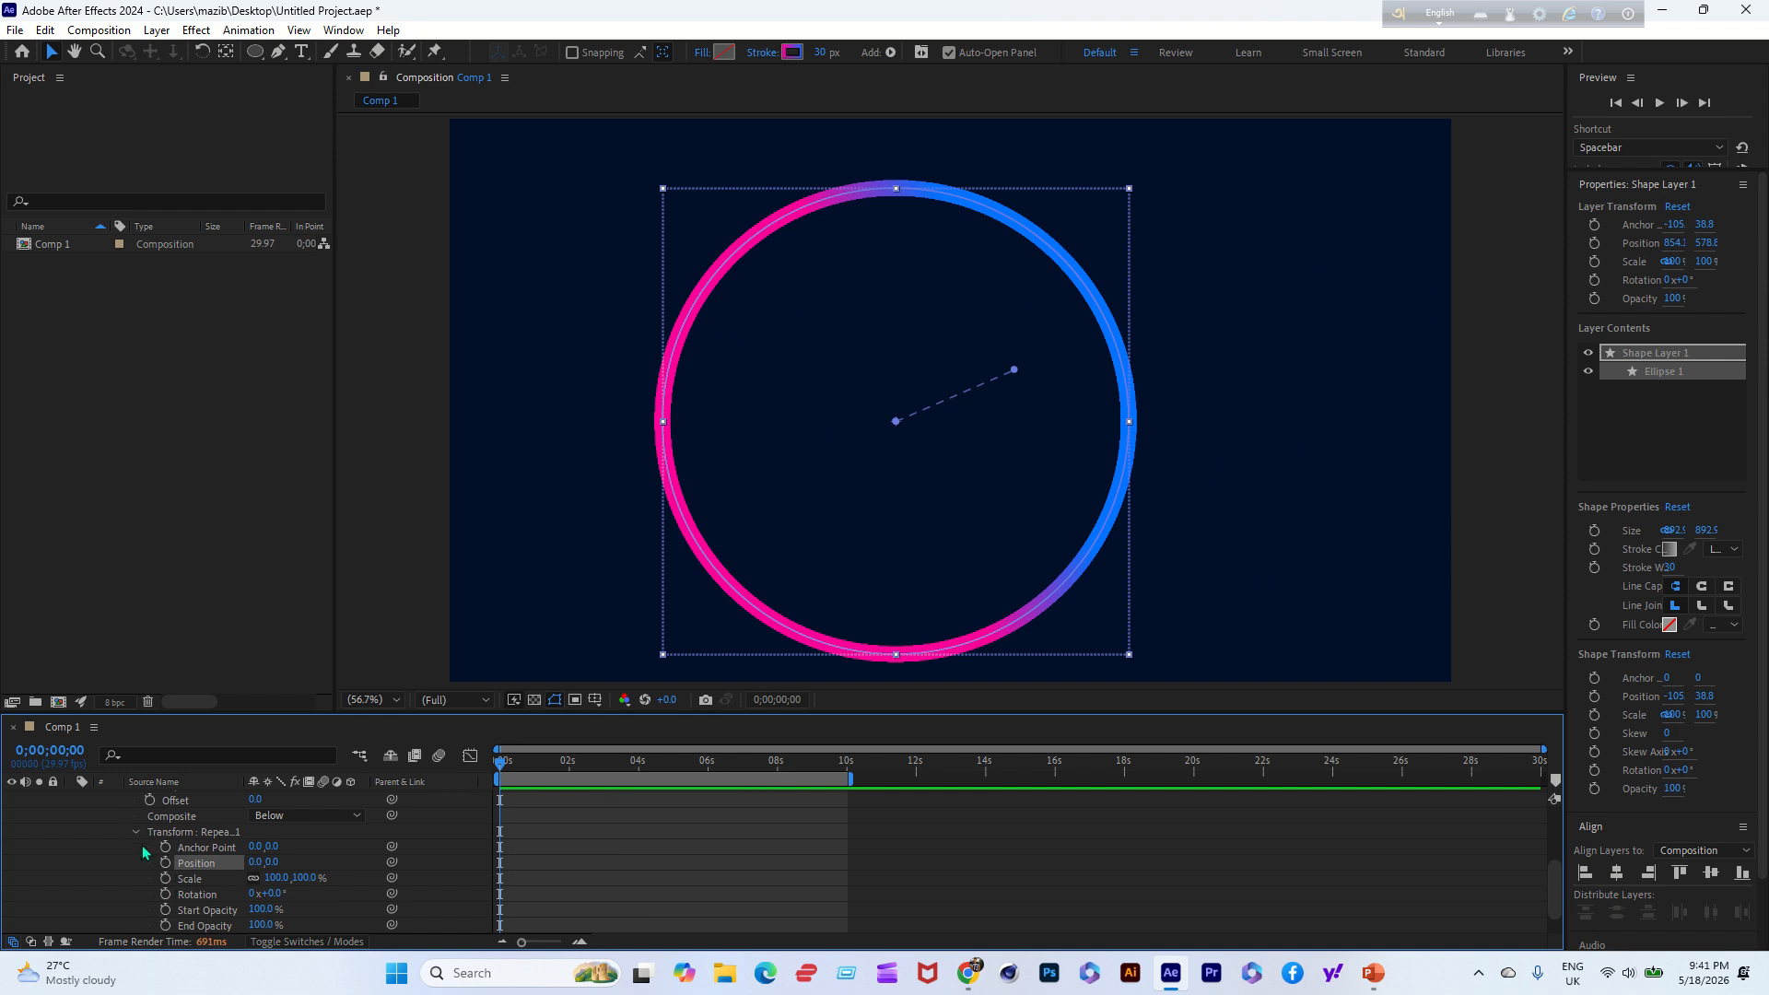
left_click(195, 882)
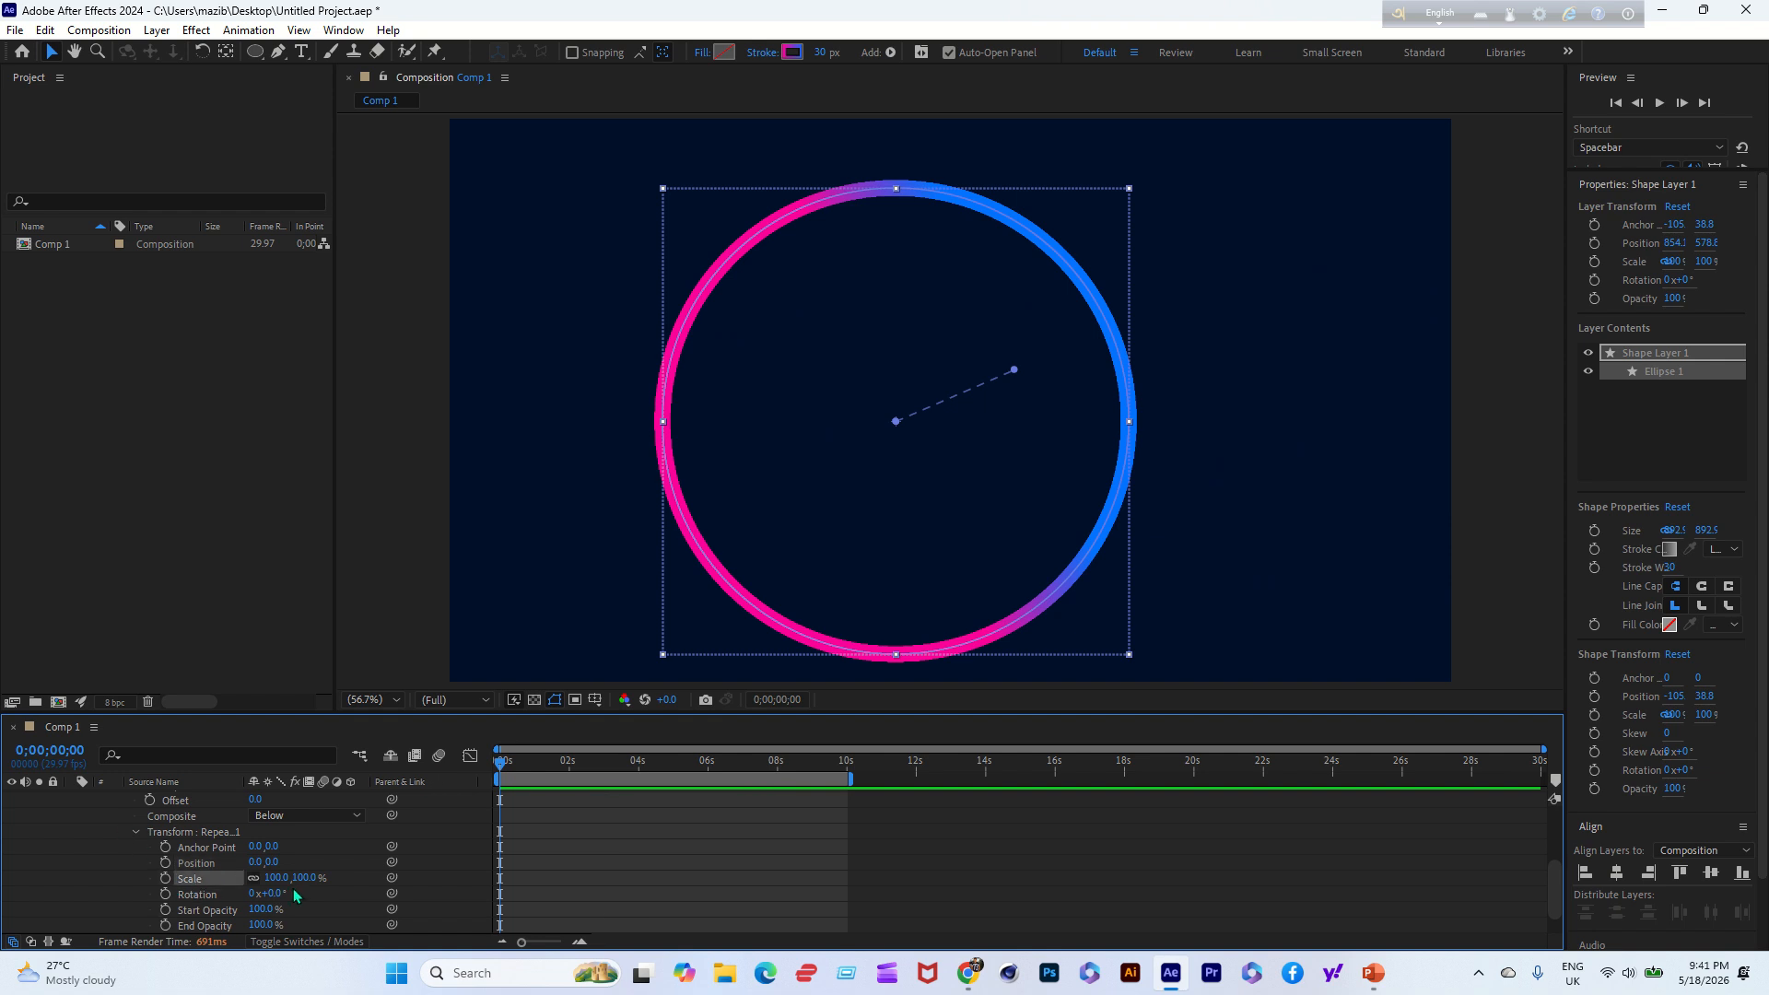
left_click_drag(286, 884, 241, 880)
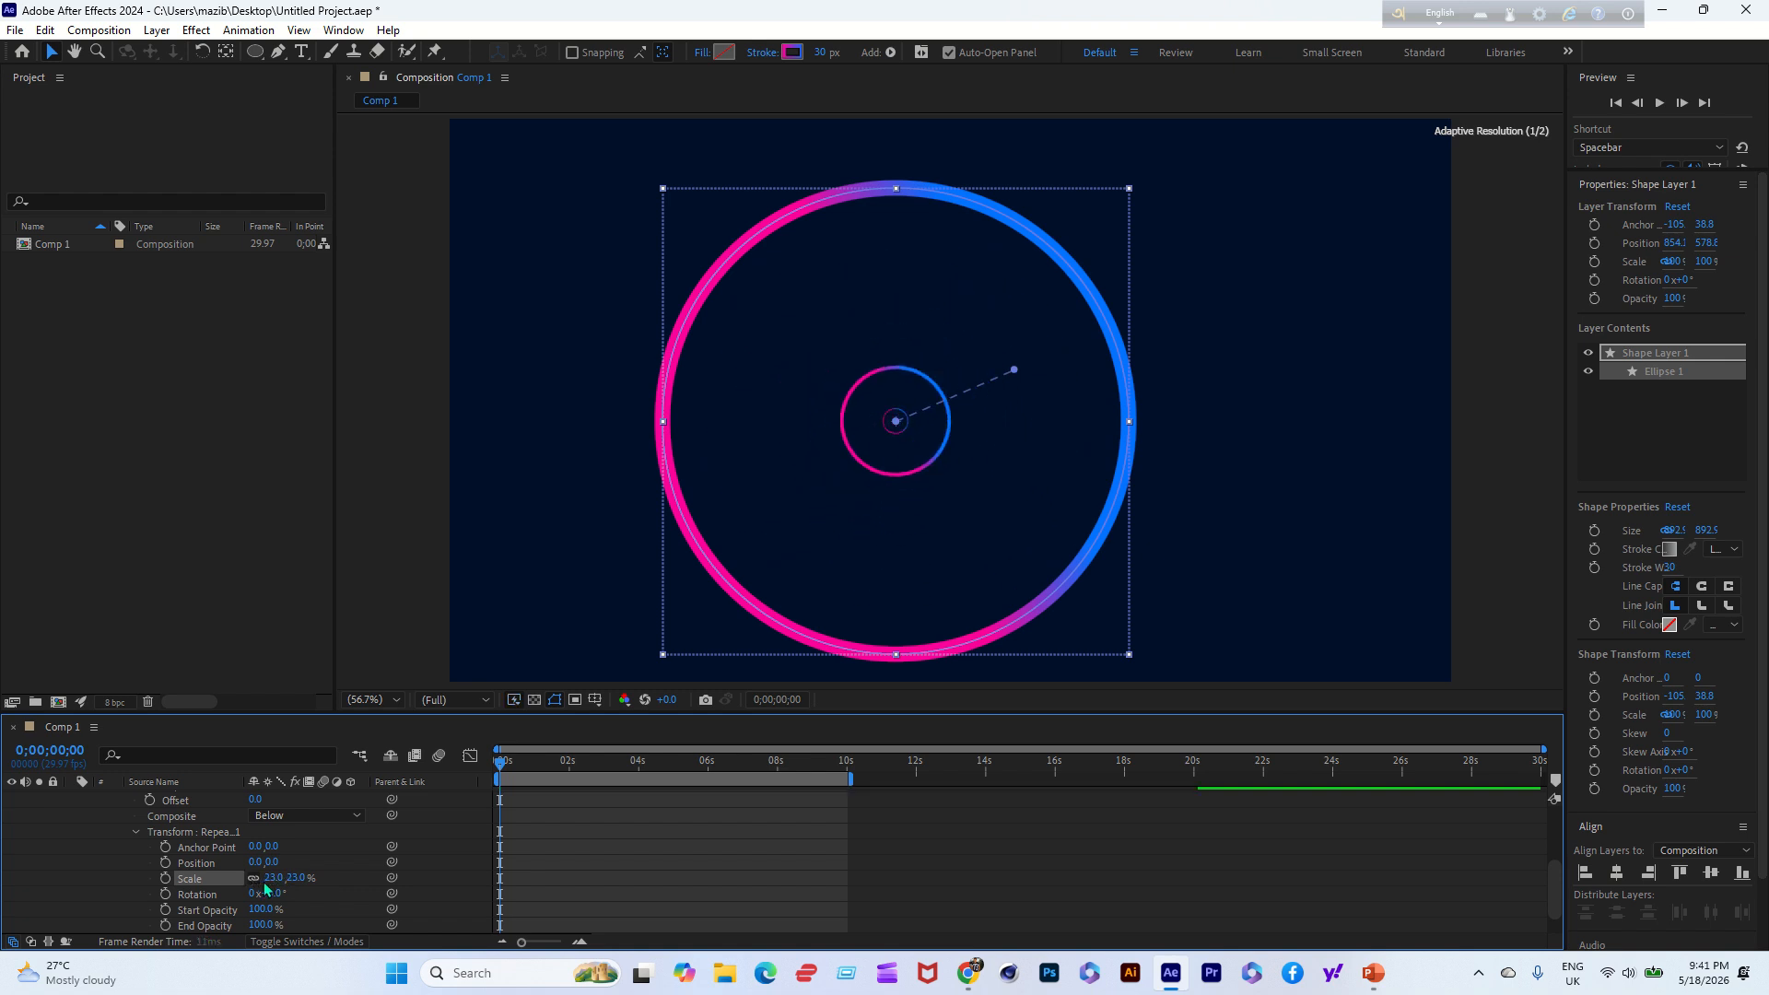
left_click(274, 878)
type("0")
key("Return")
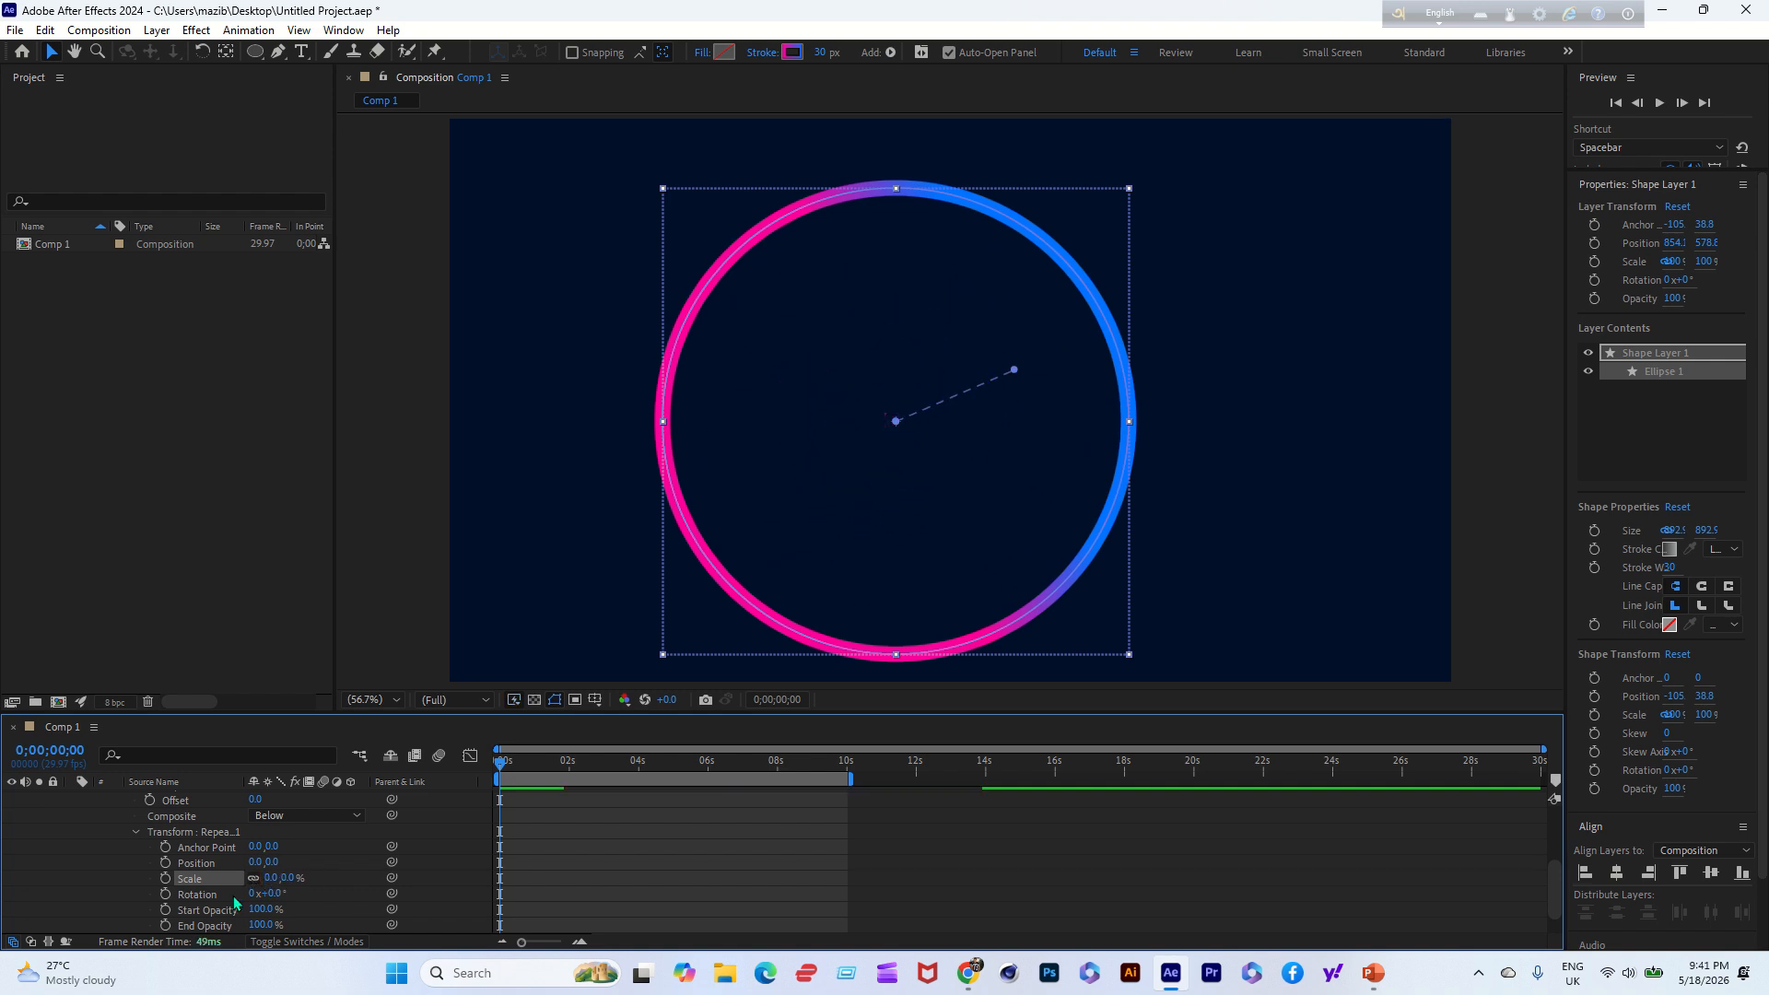
left_click(167, 878)
- Add a Repeater scale keyframe of 80% at 0;00;09;26
left_click_drag(502, 769, 843, 826)
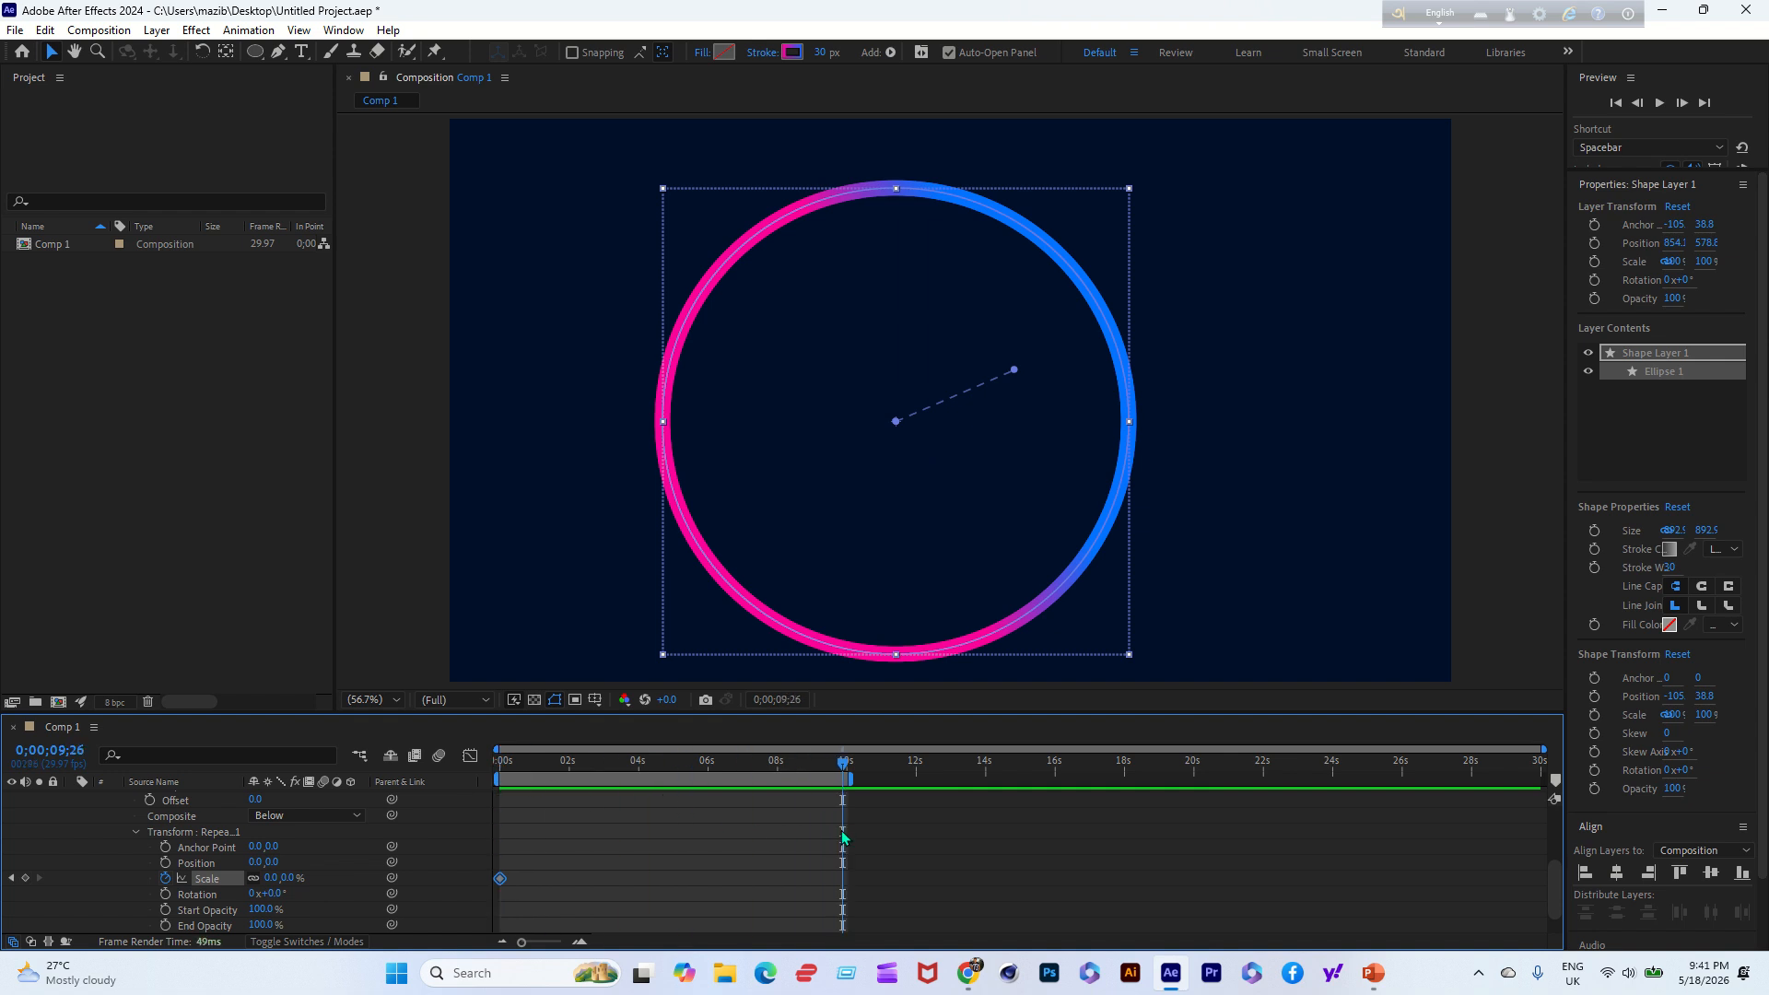
left_click_drag(268, 878, 342, 877)
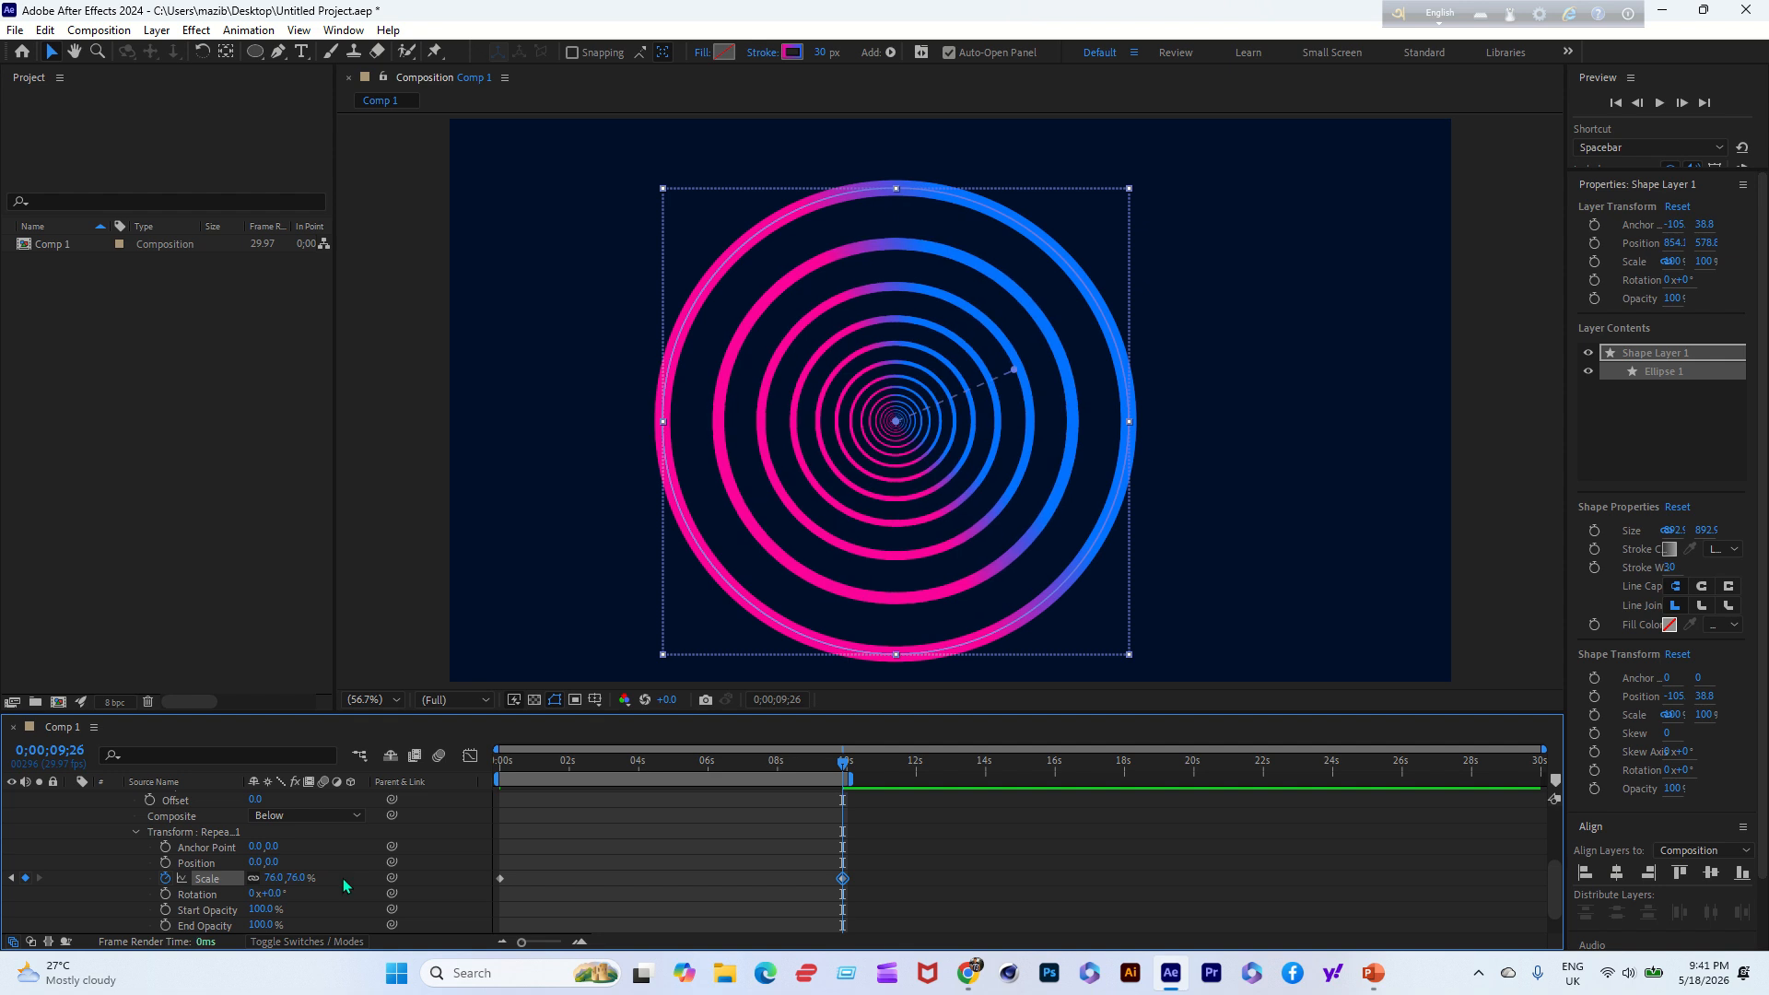
left_click(299, 877)
type("80")
key("Return")
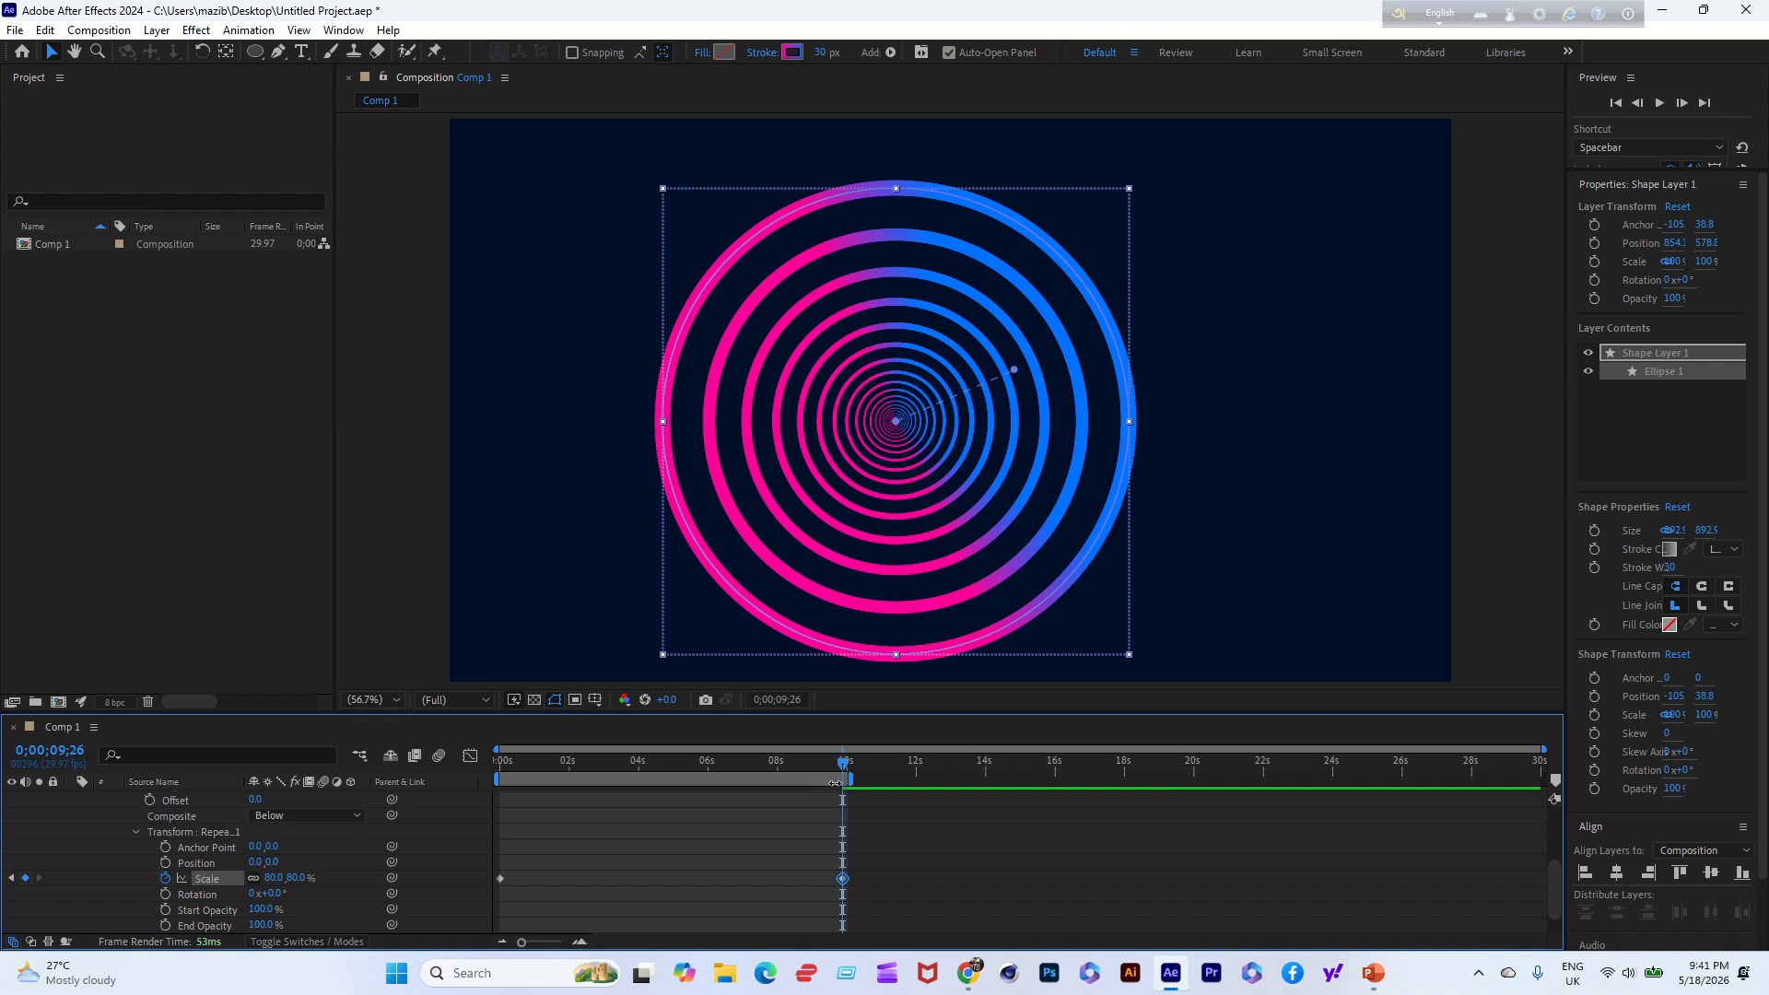
- Preview the ring animation from the first frame and collapse the shape layer's properties
left_click_drag(843, 769, 448, 829)
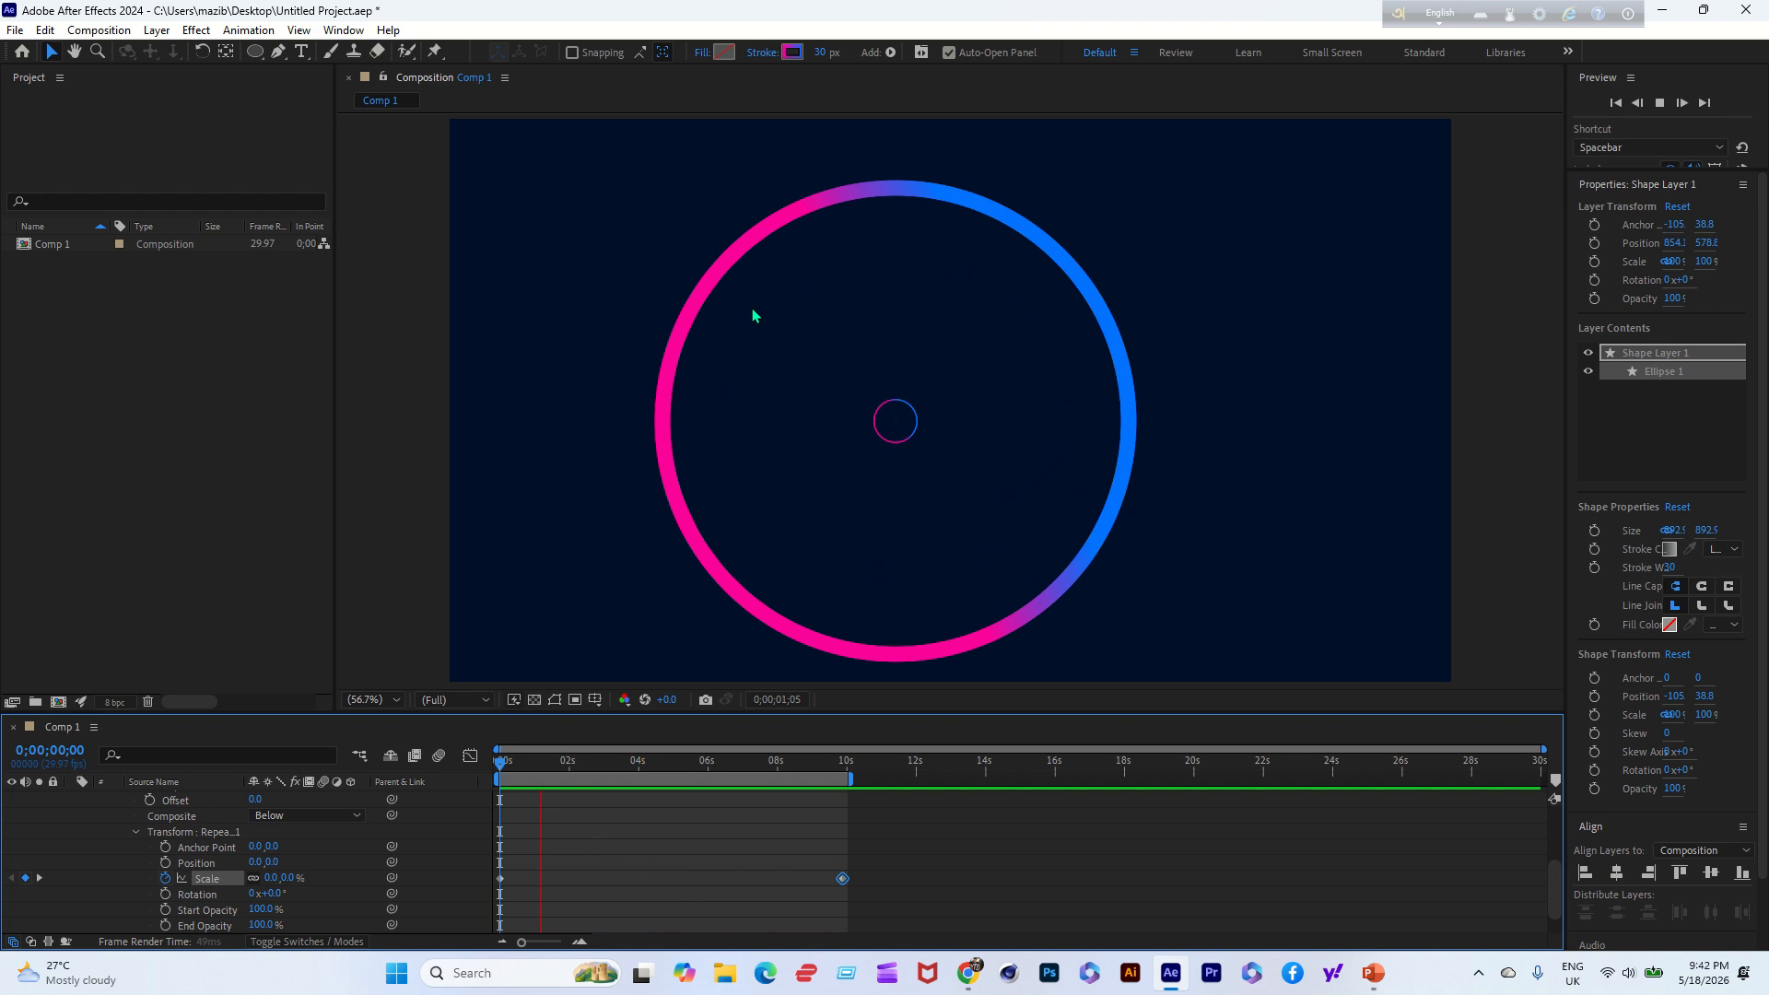
left_click(134, 831)
scroll(139, 835, "up", 3)
left_click(89, 801)
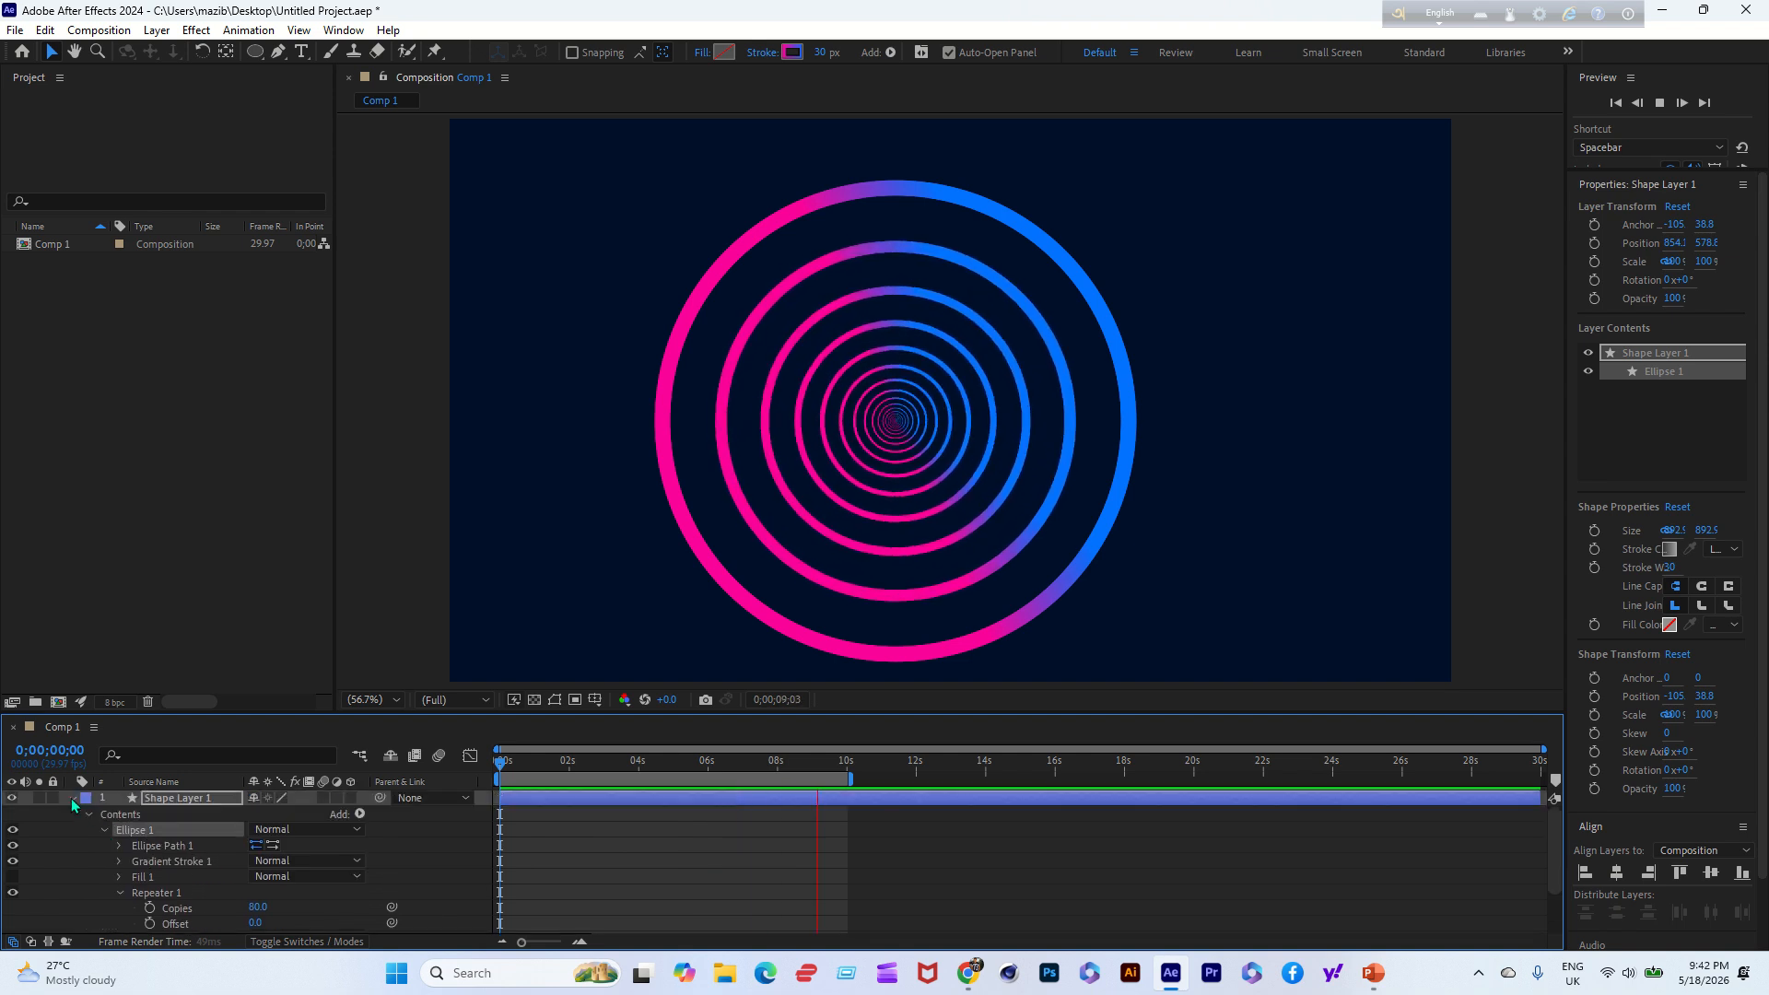
left_click(73, 800)
mouse_move(723, 7)
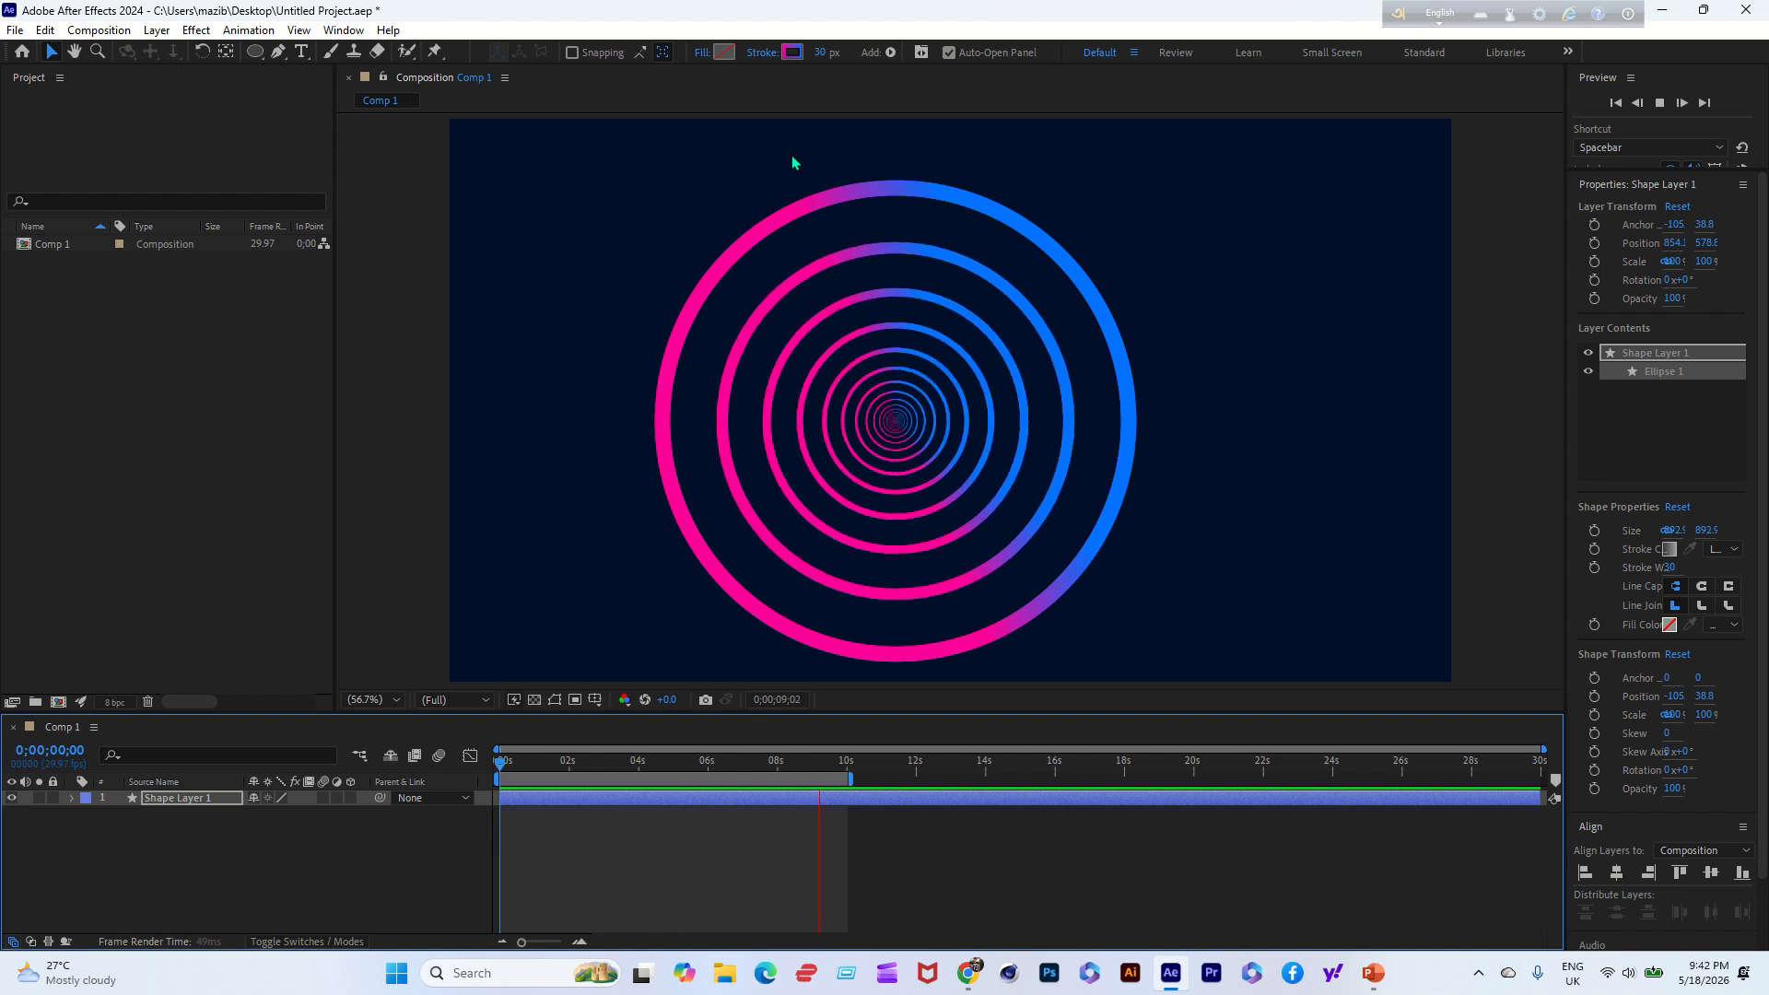
mouse_move(801, 11)
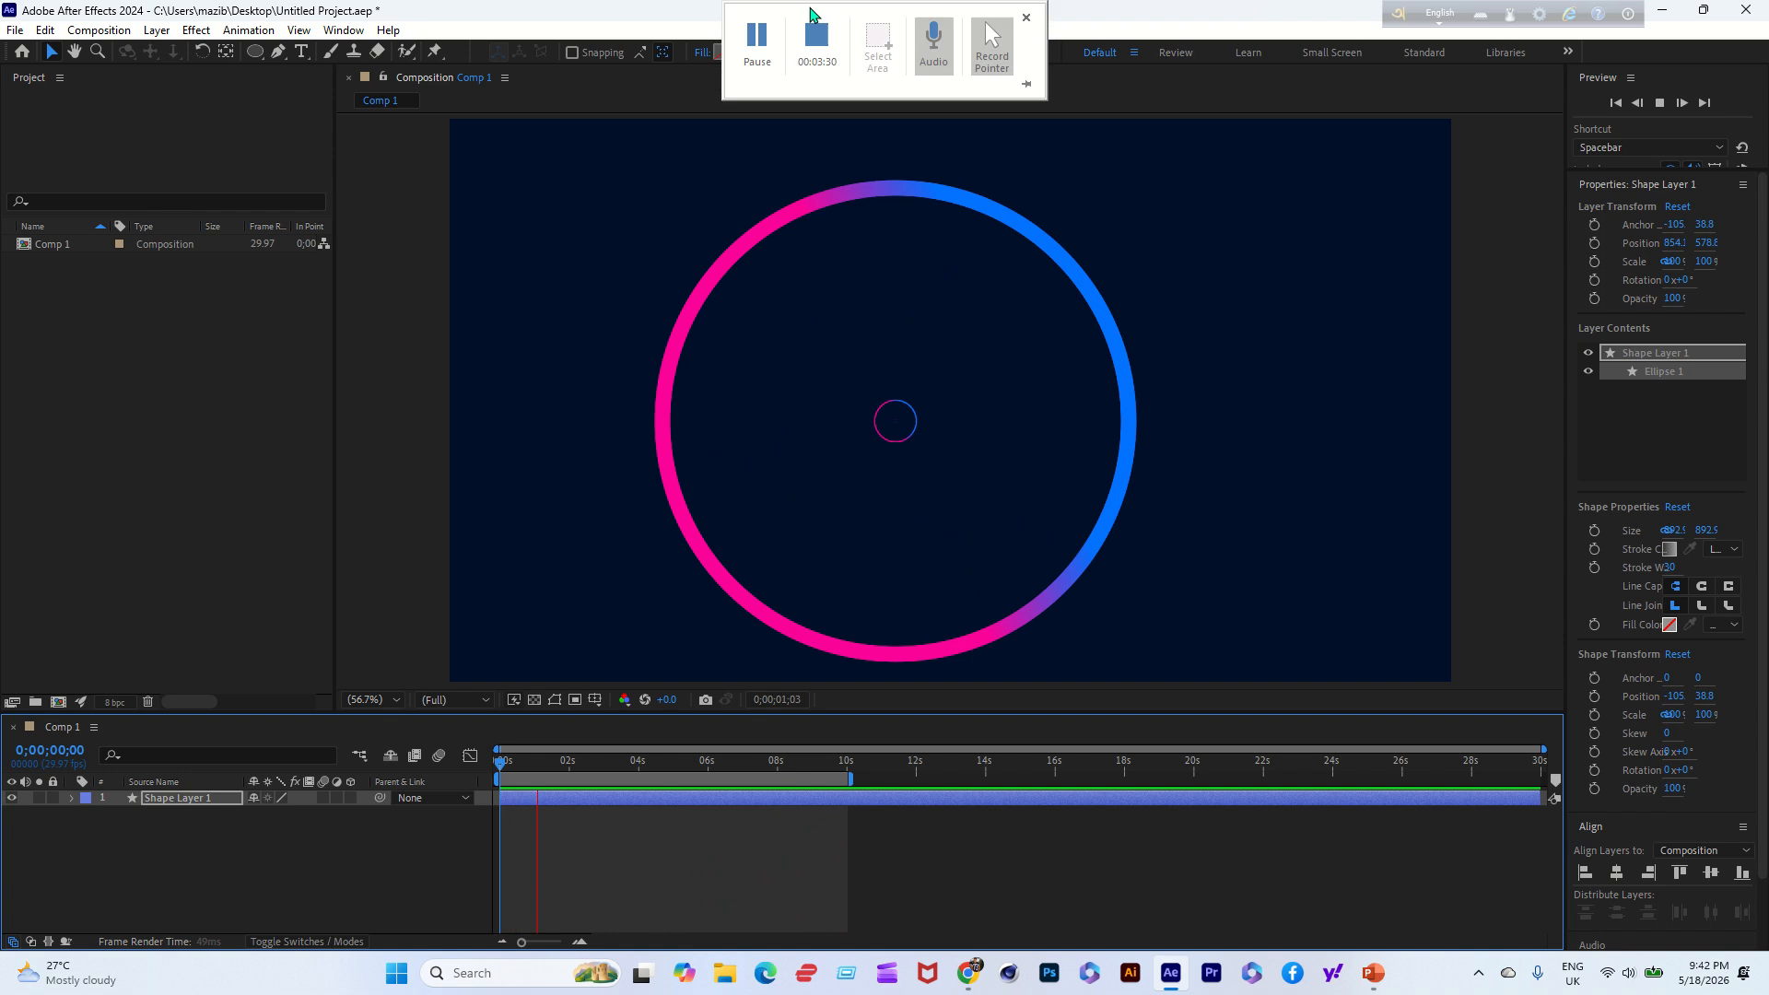